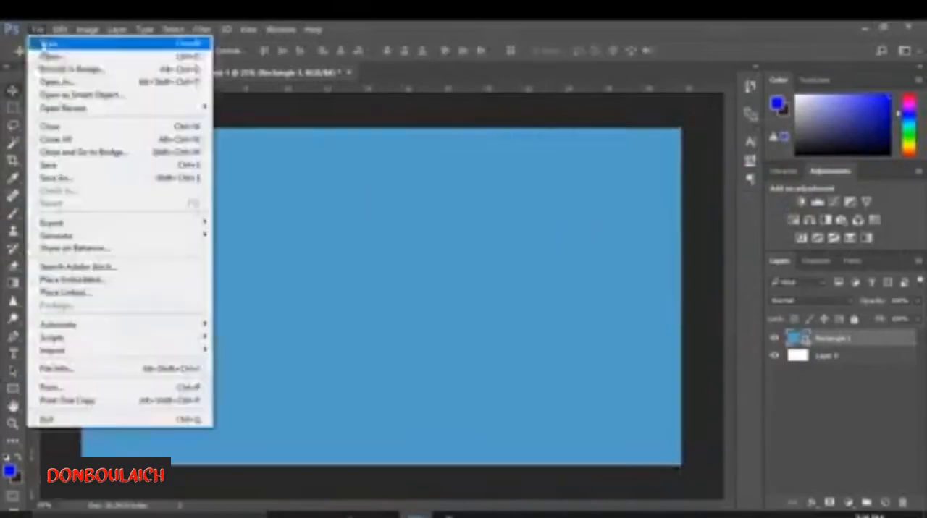
- Open the shopping woman image and the Big Sale, -50% and Super Sale badge images from Downloads
{"action": "left_click", "coordinate": [52, 56]}
{"action": "left_click", "coordinate": [470, 156]}
{"action": "left_click", "coordinate": [315, 158], "text": "ctrl"}
{"action": "left_click", "coordinate": [240, 161], "text": "ctrl"}
{"action": "left_click", "coordinate": [156, 159], "text": "ctrl"}
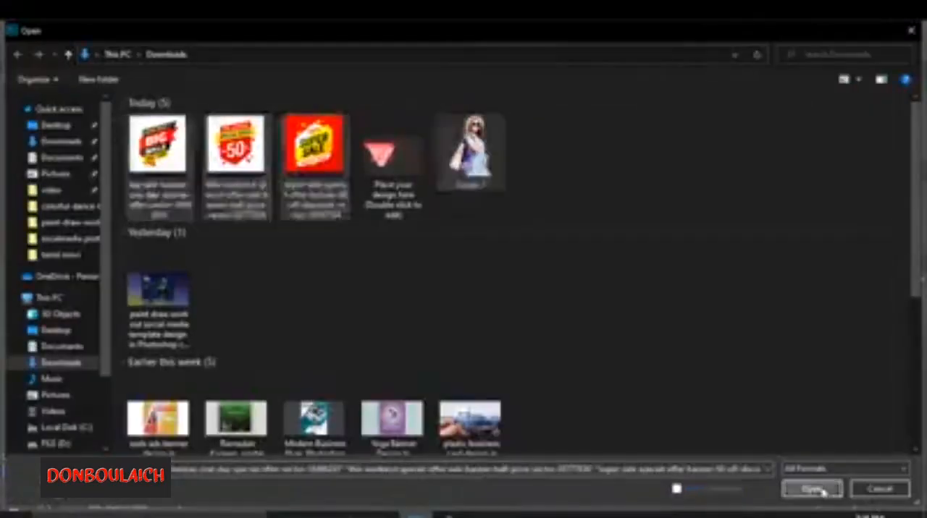
{"action": "key", "text": "Return"}
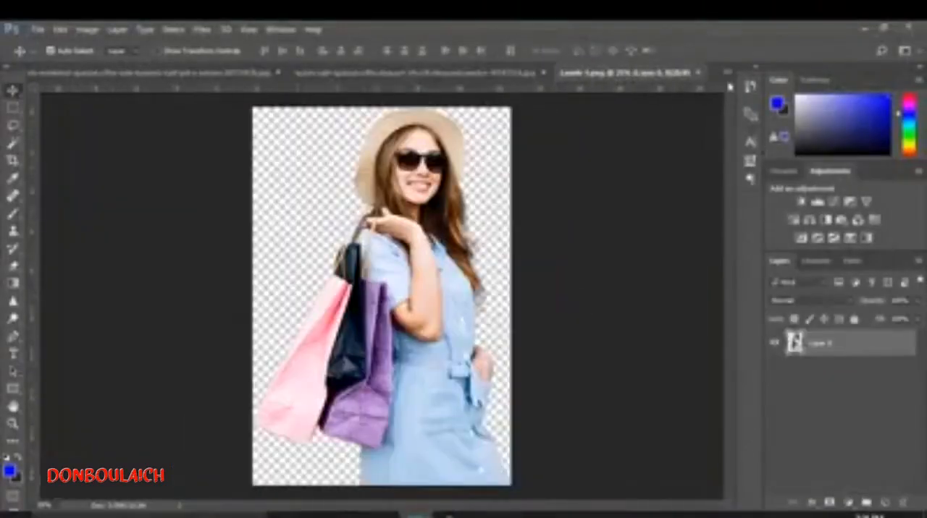
- Reorder the open documents so the woman image sits directly beside the blue banner document
{"action": "left_click_drag", "start_coordinate": [670, 75], "coordinate": [224, 77]}
{"action": "left_click_drag", "start_coordinate": [591, 75], "coordinate": [58, 78]}
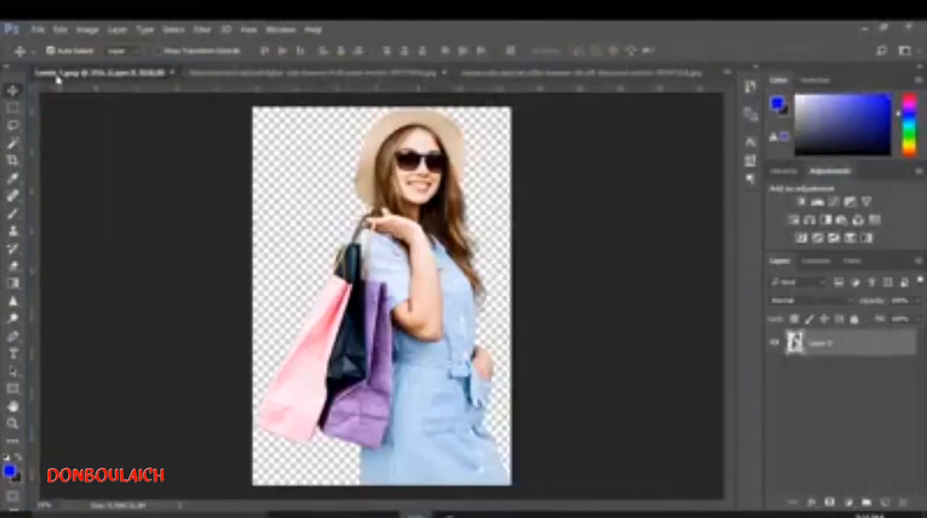
{"action": "left_click", "coordinate": [728, 73]}
{"action": "left_click", "coordinate": [489, 91]}
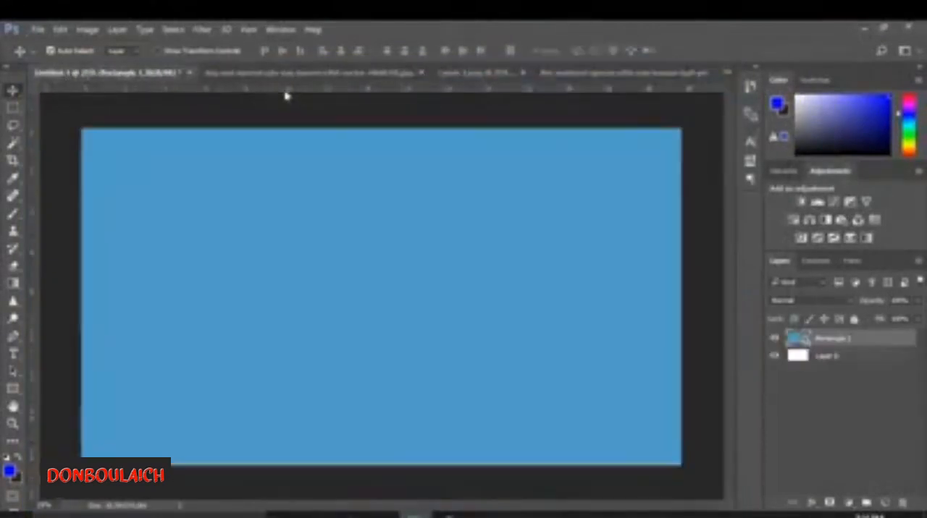
{"action": "left_click", "coordinate": [264, 74]}
{"action": "left_click", "coordinate": [64, 74]}
{"action": "left_click_drag", "start_coordinate": [470, 75], "coordinate": [219, 79]}
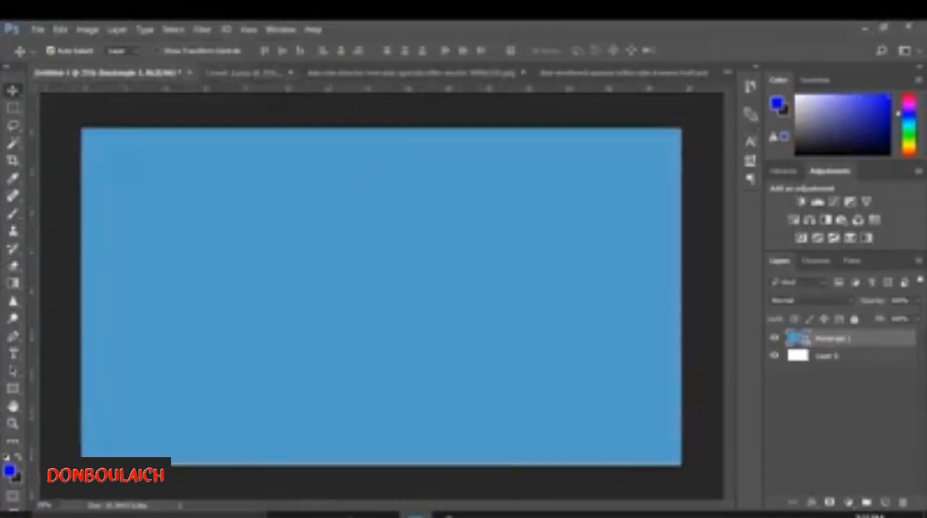
- Copy the woman cutout from her source image onto the left half of the blue banner
{"action": "left_click", "coordinate": [242, 74]}
{"action": "left_click_drag", "start_coordinate": [401, 311], "coordinate": [322, 246]}
{"action": "left_click_drag", "start_coordinate": [322, 246], "coordinate": [249, 307]}
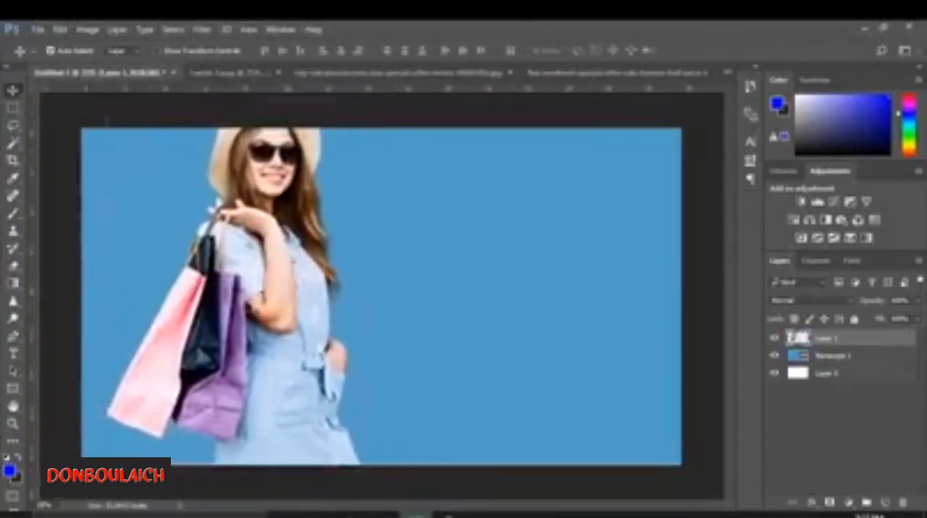
- Scale the woman down proportionally, stand her in the banner's bottom-left corner, and close her source image
{"action": "key", "text": "ctrl+t"}
{"action": "left_click_drag", "start_coordinate": [255, 55], "coordinate": [242, 55]}
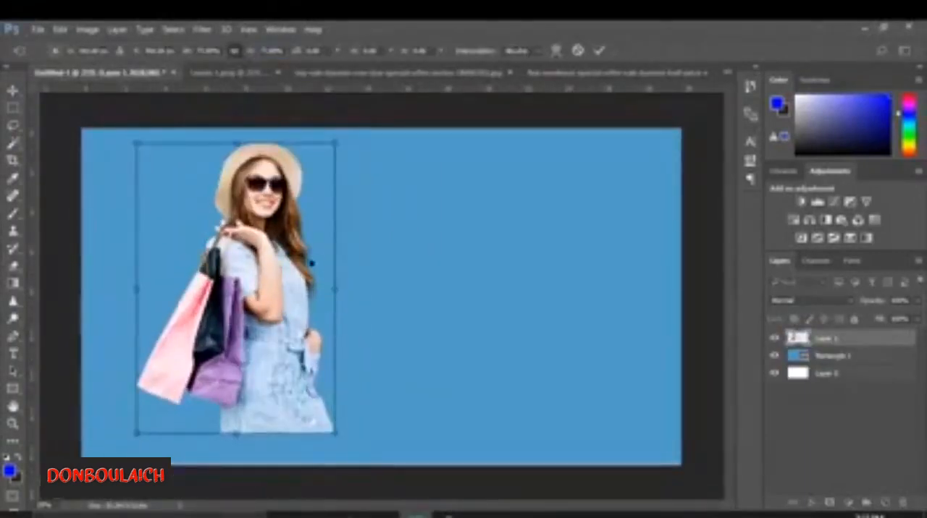
{"action": "left_click_drag", "start_coordinate": [261, 290], "coordinate": [215, 321]}
{"action": "left_click", "coordinate": [598, 51]}
{"action": "left_click", "coordinate": [278, 72]}
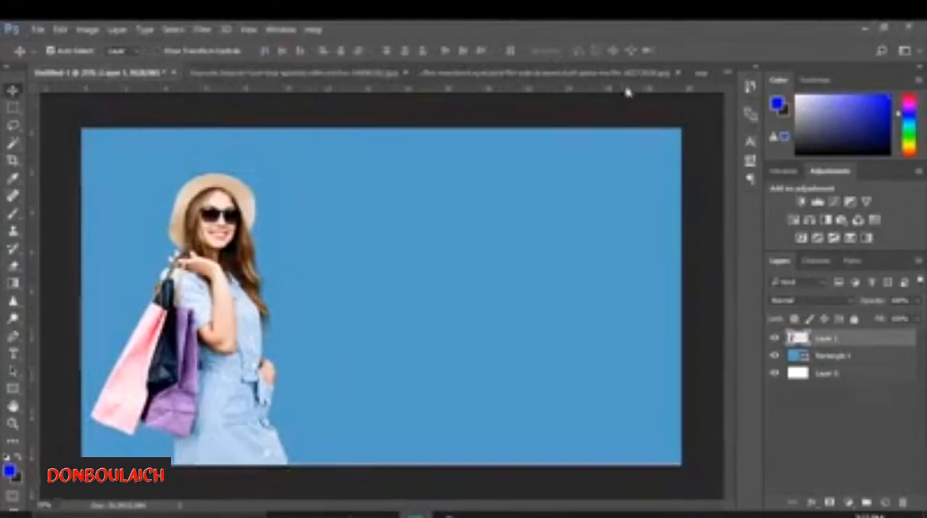
- Copy the pink gradient Shape layer from the template into the banner and place it beneath the woman's layer
{"action": "left_click", "coordinate": [728, 73]}
{"action": "left_click", "coordinate": [575, 79]}
{"action": "left_click_drag", "start_coordinate": [228, 202], "coordinate": [298, 200]}
{"action": "left_click_drag", "start_coordinate": [298, 199], "coordinate": [378, 209]}
{"action": "left_click_drag", "start_coordinate": [844, 348], "coordinate": [840, 365]}
- Inspect the Shape layer's linear gradient fill and the colour of its red starting stop
{"action": "double_click", "coordinate": [797, 356]}
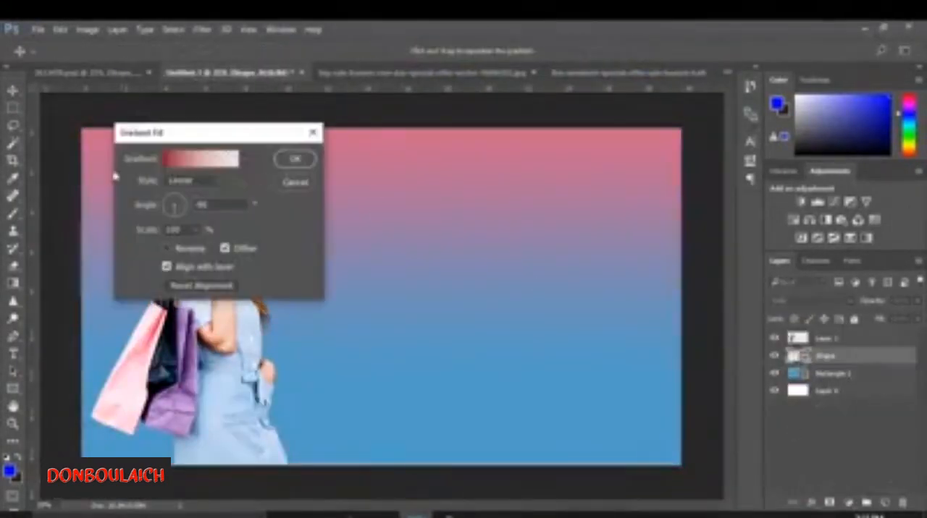
{"action": "left_click", "coordinate": [199, 158]}
{"action": "double_click", "coordinate": [486, 423]}
{"action": "left_click", "coordinate": [852, 148]}
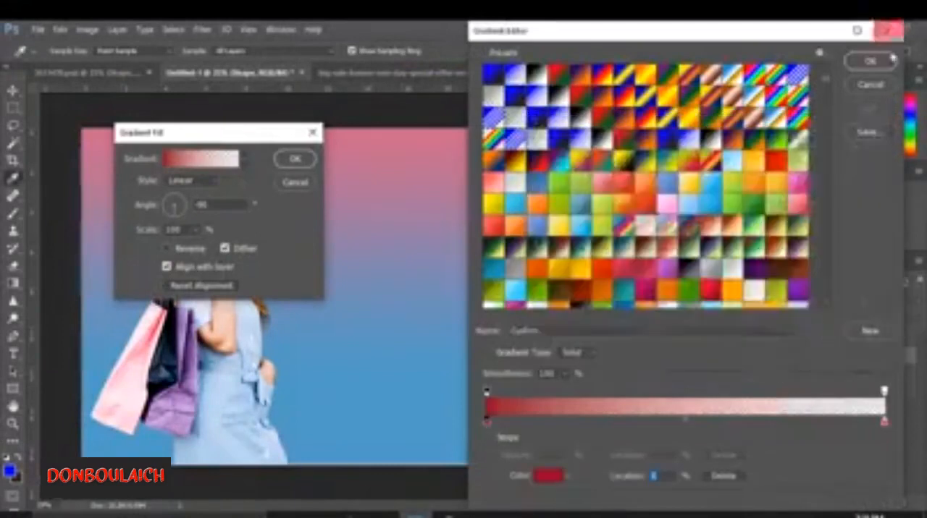
{"action": "left_click", "coordinate": [869, 61]}
{"action": "left_click", "coordinate": [304, 164]}
- In the One Day Big Sale image, unlock the background layer and delete the white area around the badge using the Magic Wand
{"action": "left_click", "coordinate": [424, 73]}
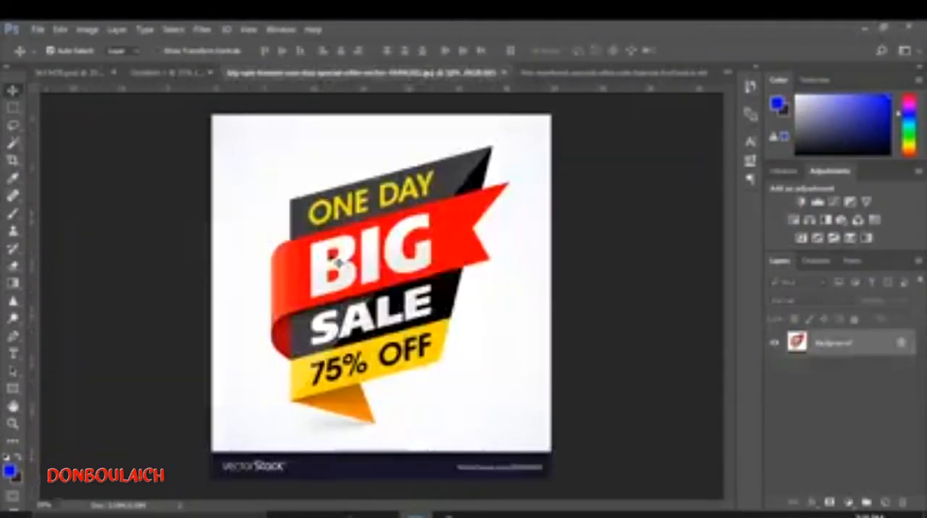
{"action": "left_click", "coordinate": [13, 143]}
{"action": "left_click", "coordinate": [233, 180]}
{"action": "key", "text": "Delete"}
{"action": "left_click", "coordinate": [568, 274]}
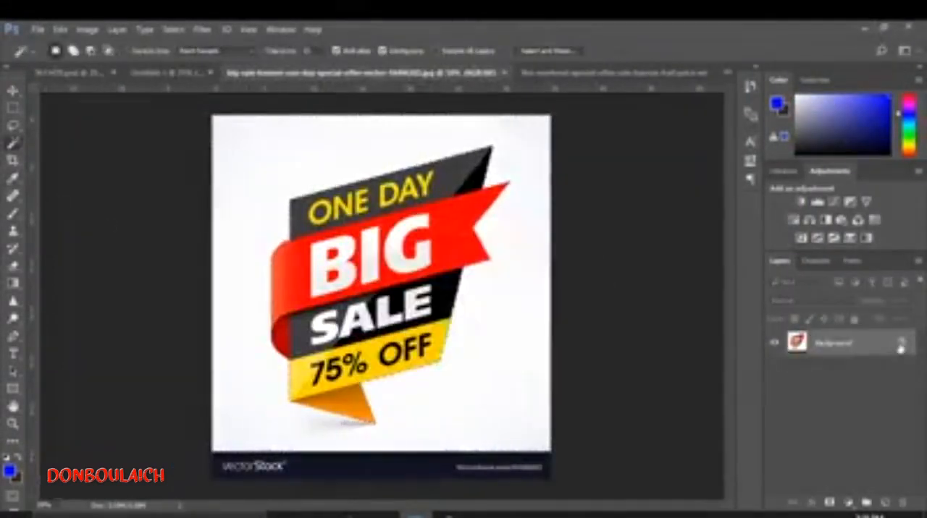
{"action": "left_click", "coordinate": [900, 343]}
{"action": "key", "text": "Delete"}
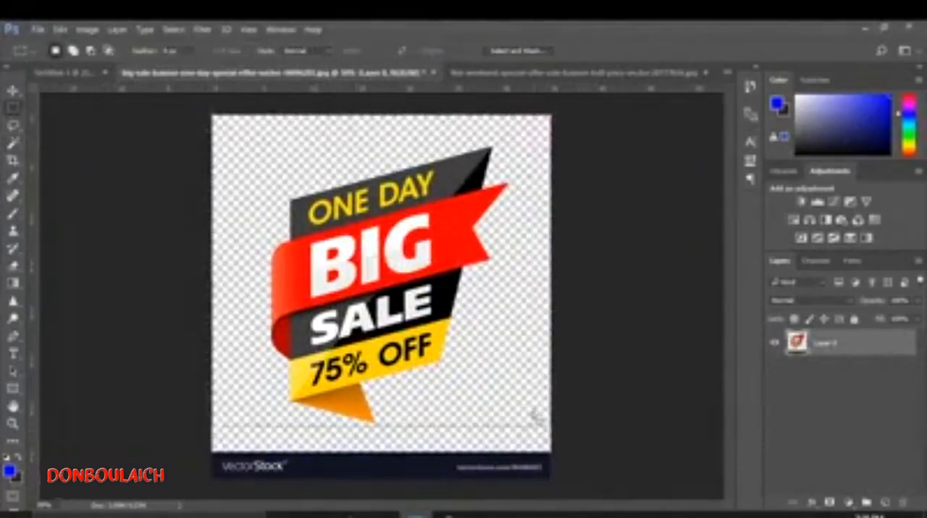
- Copy the Big Sale badge into the banner and enlarge it proportionally to the right of the woman
{"action": "key", "text": "v"}
{"action": "left_click_drag", "start_coordinate": [381, 208], "coordinate": [448, 297]}
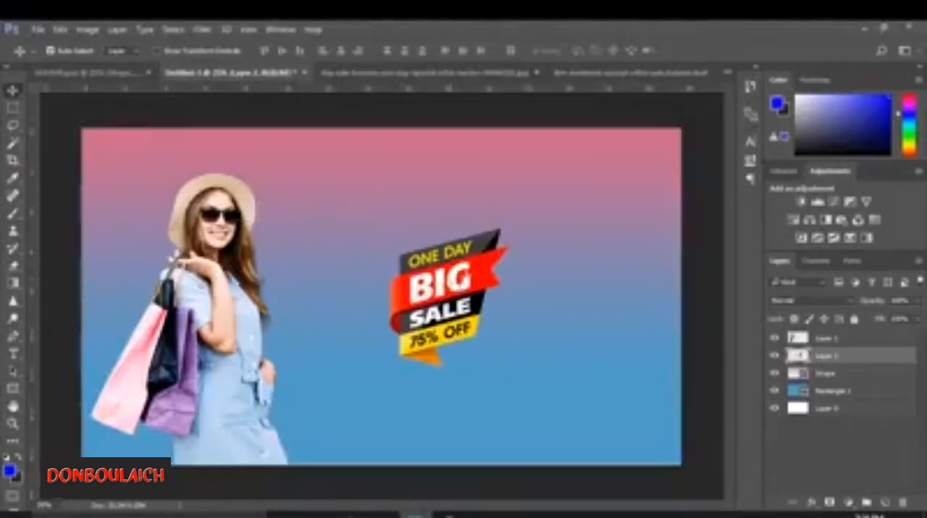
{"action": "key", "text": "ctrl+t"}
{"action": "left_click_drag", "start_coordinate": [529, 209], "coordinate": [603, 143]}
{"action": "key", "text": "ctrl+z"}
{"action": "left_click", "coordinate": [235, 51]}
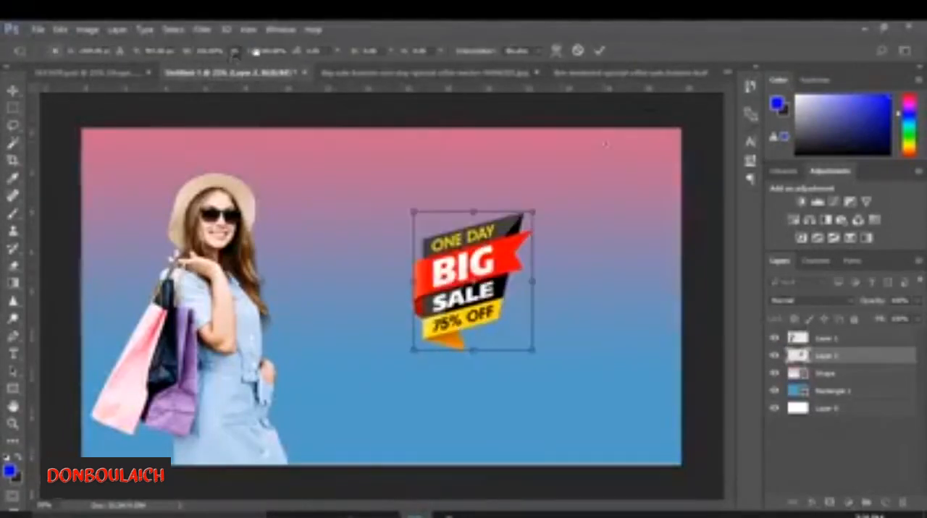
{"action": "left_click_drag", "start_coordinate": [254, 52], "coordinate": [233, 54]}
{"action": "left_click", "coordinate": [600, 51]}
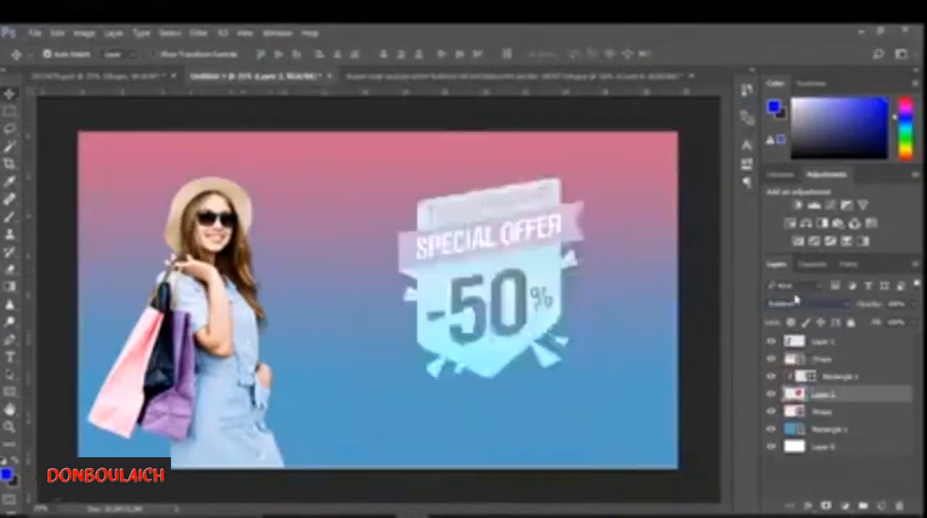
- Try different blend modes on the This Weekend Special Offer badge layer
{"action": "scroll", "coordinate": [796, 299], "scroll_direction": "down", "scroll_amount": 4}
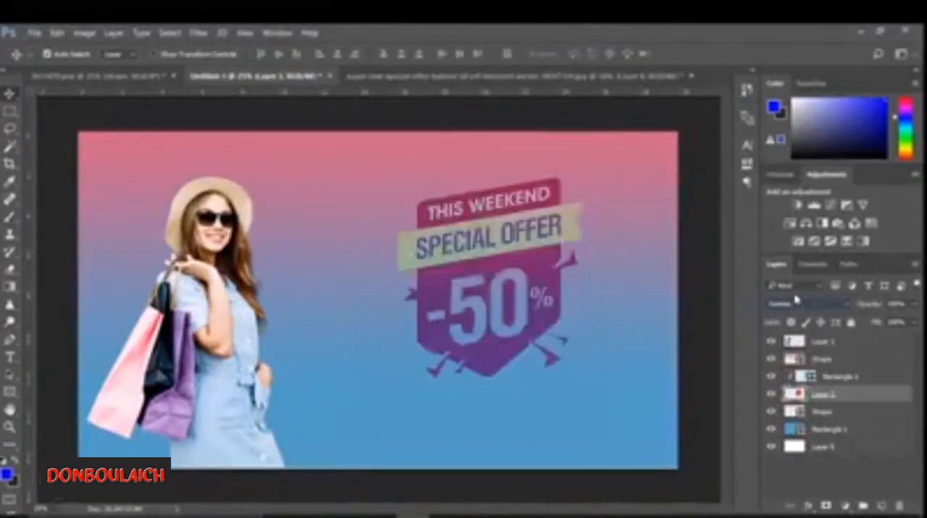
{"action": "scroll", "coordinate": [796, 299], "scroll_direction": "down", "scroll_amount": 4}
{"action": "scroll", "coordinate": [797, 299], "scroll_direction": "down", "scroll_amount": 3}
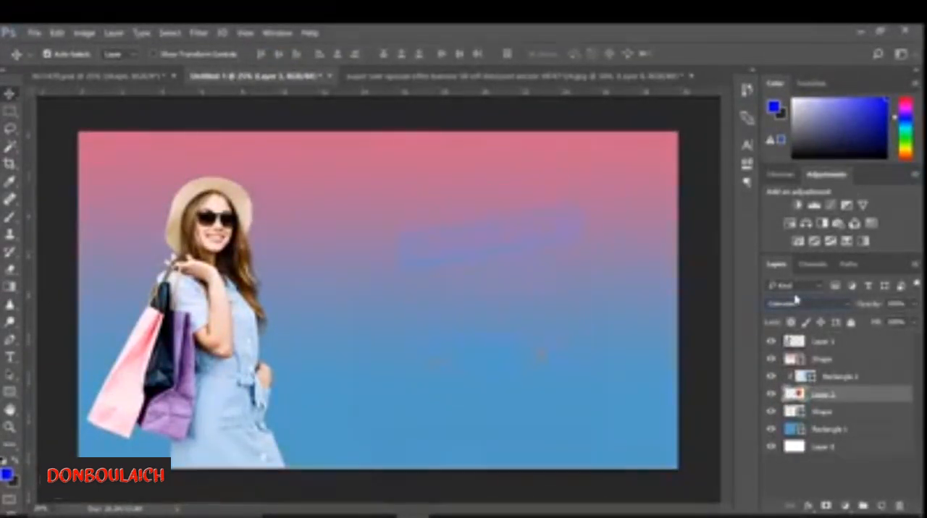
{"action": "scroll", "coordinate": [796, 299], "scroll_direction": "down", "scroll_amount": 2}
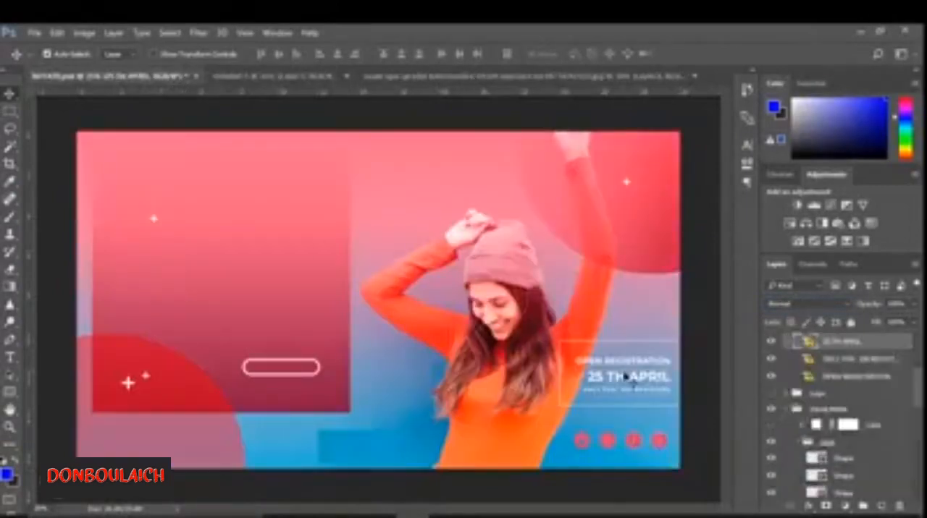
- In the template, group the white frame with the 25 TH APRIL registration texts and copy the group into the banner
{"action": "mouse_move", "coordinate": [917, 391]}
{"action": "left_mouse_down"}
{"action": "mouse_move", "coordinate": [918, 377]}
{"action": "mouse_move", "coordinate": [920, 388]}
{"action": "left_mouse_up"}
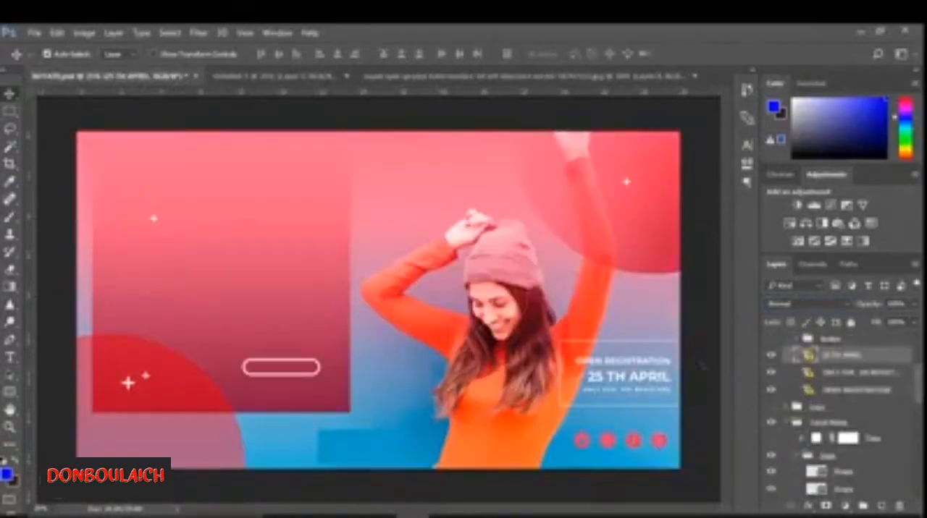
{"action": "left_click", "coordinate": [668, 341]}
{"action": "left_click", "coordinate": [772, 490]}
{"action": "left_click", "coordinate": [773, 492]}
{"action": "left_click_drag", "start_coordinate": [831, 489], "coordinate": [832, 402]}
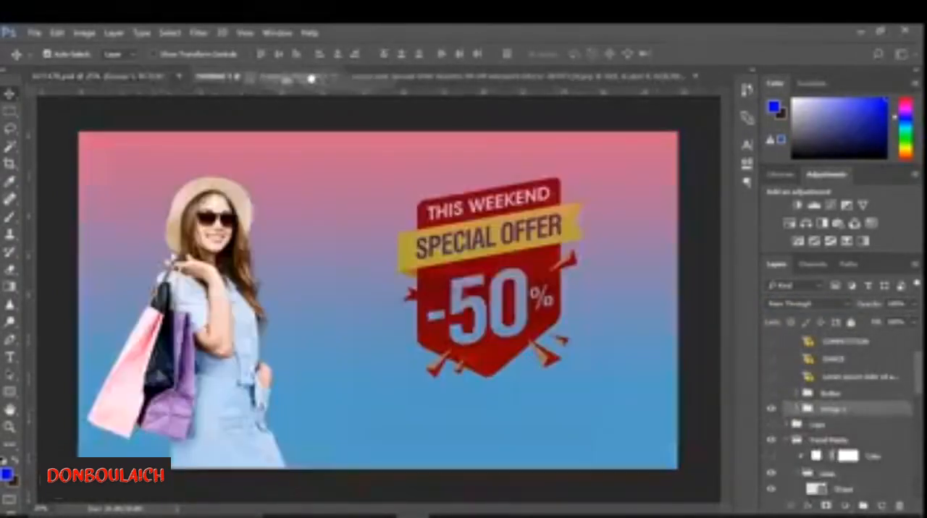
{"action": "left_click_drag", "start_coordinate": [311, 78], "coordinate": [389, 299]}
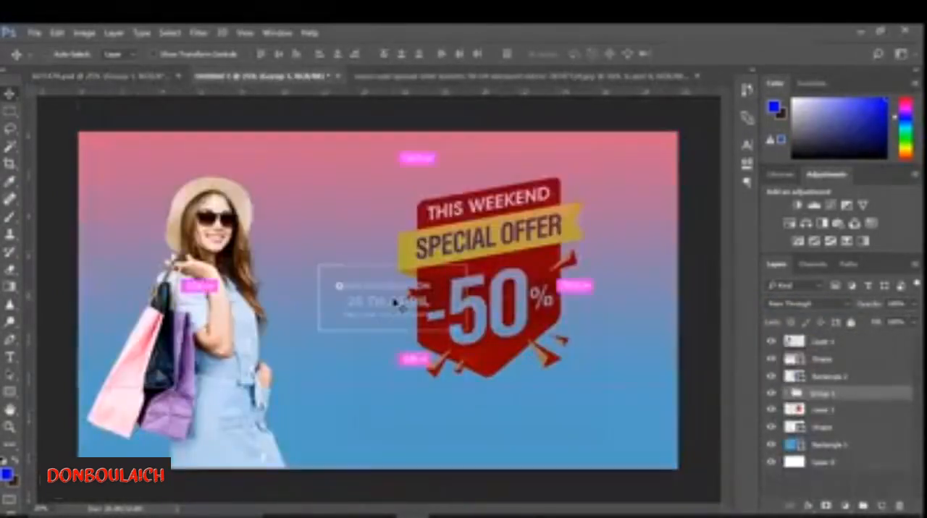
- Scale the registration box down slightly and place it directly beneath the -50% badge
{"action": "key", "text": "ctrl+t"}
{"action": "left_click", "coordinate": [550, 255]}
{"action": "left_click_drag", "start_coordinate": [471, 332], "coordinate": [487, 379]}
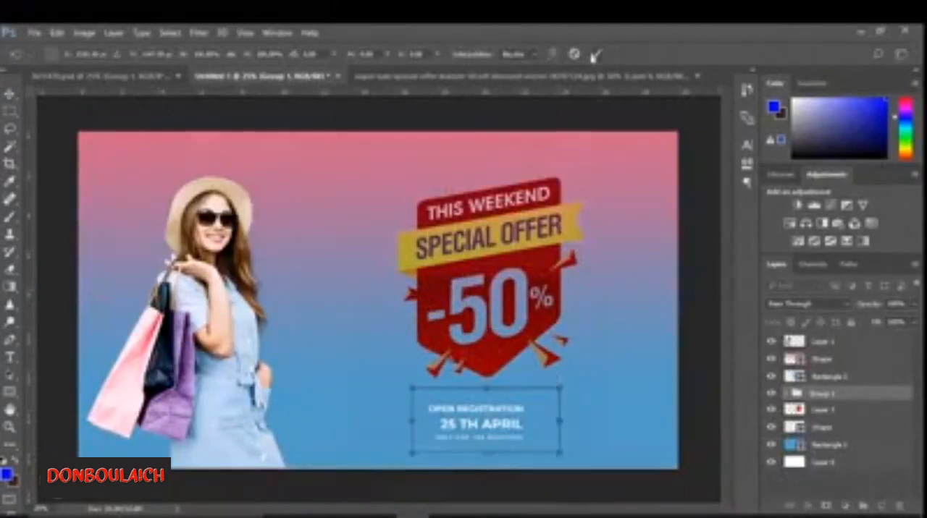
{"action": "left_click", "coordinate": [593, 55]}
- Hide the upper Shape layer, move the registration group above it, and clip Rectangle 2 to the badge layer
{"action": "left_click", "coordinate": [829, 376]}
{"action": "left_click", "coordinate": [771, 360]}
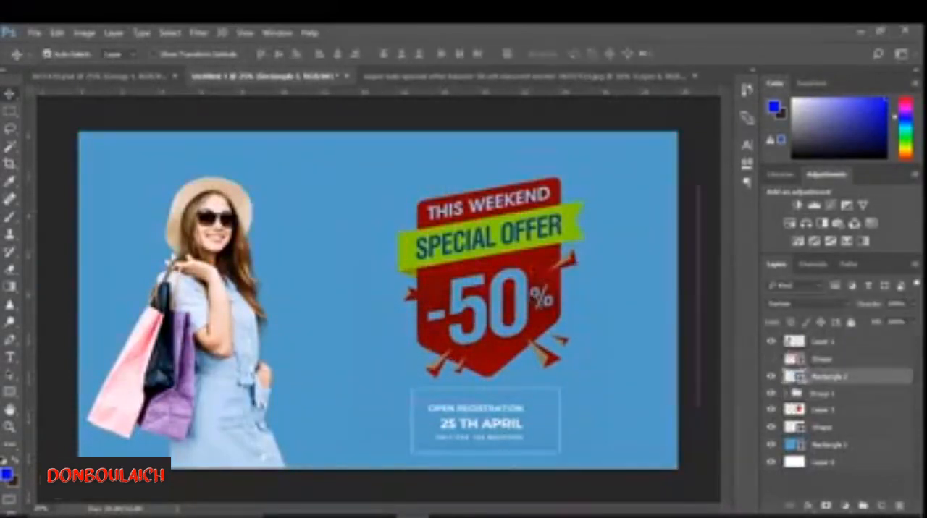
{"action": "right_click", "coordinate": [816, 377]}
{"action": "left_click", "coordinate": [844, 375]}
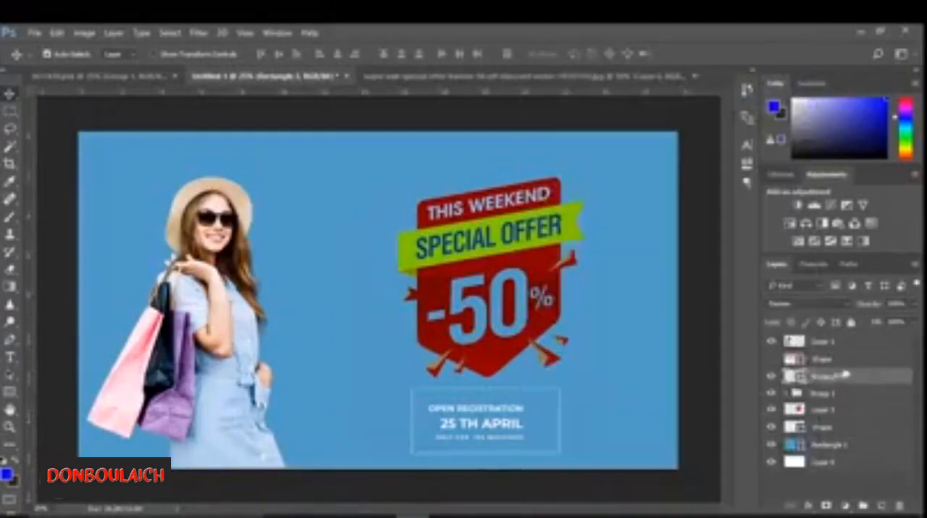
{"action": "left_click_drag", "start_coordinate": [823, 325], "coordinate": [828, 349]}
{"action": "right_click", "coordinate": [804, 397]}
{"action": "left_click", "coordinate": [591, 335]}
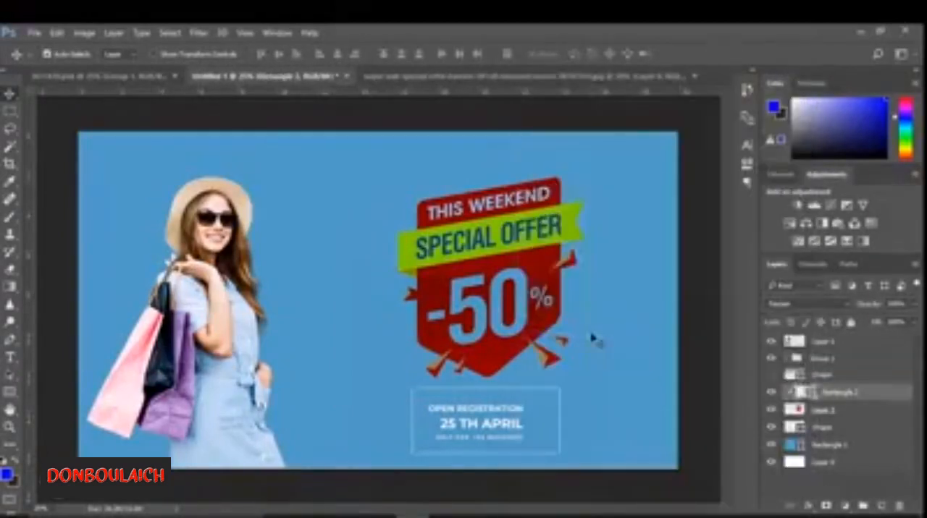
- Compare the badge with Rectangle 2 hidden and shown, and nudge the rectangle slightly over the badge
{"action": "left_click", "coordinate": [773, 393]}
{"action": "left_click", "coordinate": [772, 393]}
{"action": "key", "text": "ctrl+t"}
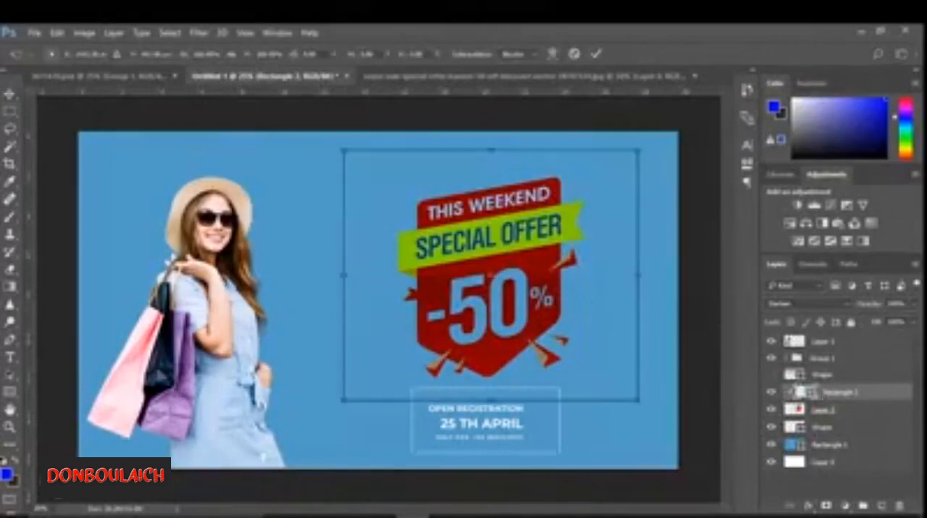
{"action": "left_click_drag", "start_coordinate": [554, 289], "coordinate": [550, 272]}
{"action": "key", "text": "Return"}
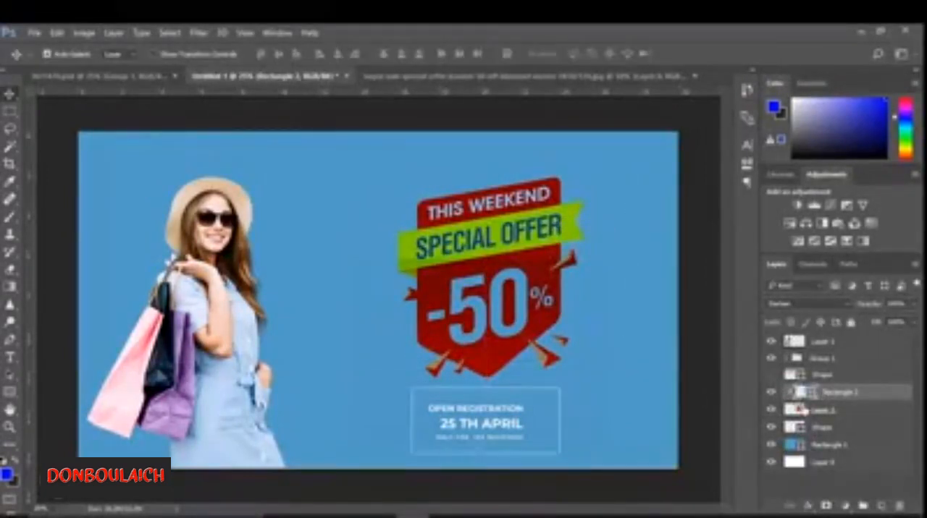
- Move the -50% badge together with its clipped Rectangle 2 to the right side of the banner
{"action": "left_click", "coordinate": [805, 412]}
{"action": "left_click", "coordinate": [836, 393], "text": "ctrl"}
{"action": "key", "text": "ctrl+t"}
{"action": "left_click_drag", "start_coordinate": [544, 283], "coordinate": [618, 322]}
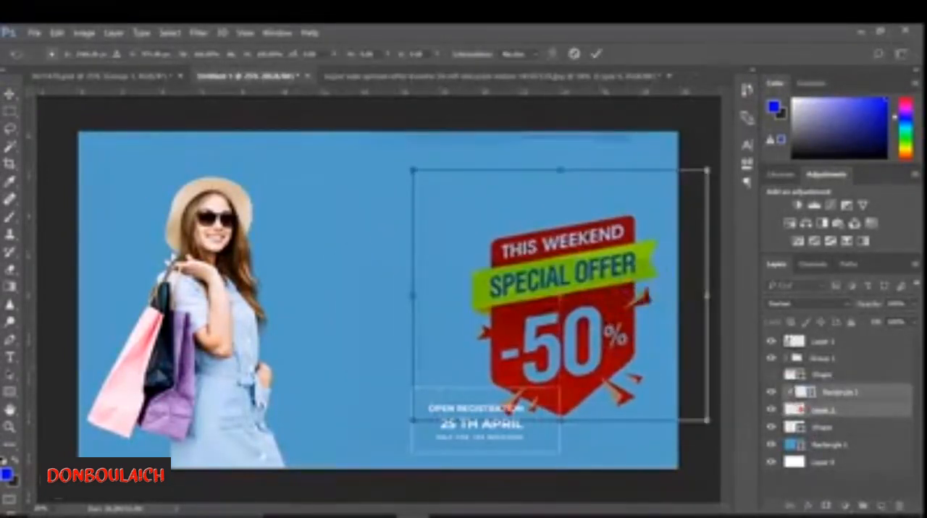
{"action": "mouse_move", "coordinate": [584, 208]}
{"action": "left_mouse_down"}
{"action": "mouse_move", "coordinate": [584, 184]}
{"action": "mouse_move", "coordinate": [584, 192]}
{"action": "left_mouse_up"}
{"action": "key", "text": "Return"}
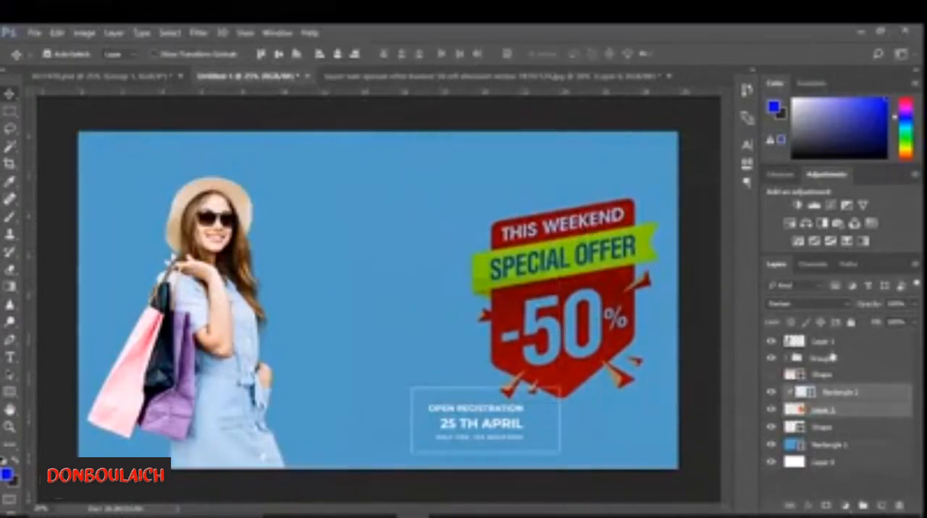
- Move the registration group into the empty space between the woman and the -50% badge
{"action": "left_click", "coordinate": [833, 357]}
{"action": "key", "text": "ctrl+t"}
{"action": "left_click", "coordinate": [555, 253]}
{"action": "left_click_drag", "start_coordinate": [485, 424], "coordinate": [377, 304]}
{"action": "left_click", "coordinate": [595, 53]}
- Enlarge the registration group slightly and proportionally between the woman and the badge
{"action": "key", "text": "ctrl+t"}
{"action": "key", "text": "Return"}
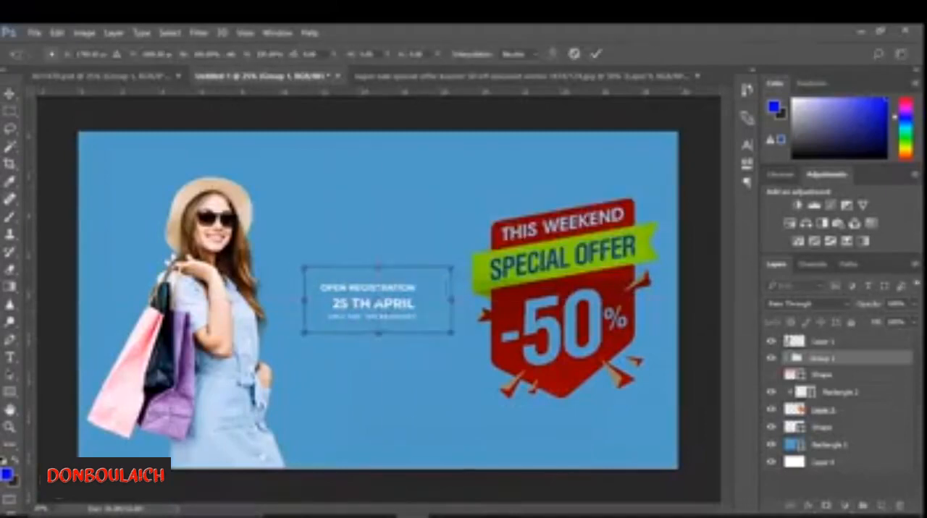
{"action": "left_click", "coordinate": [596, 54]}
{"action": "key", "text": "ctrl+t"}
{"action": "key", "text": "Return"}
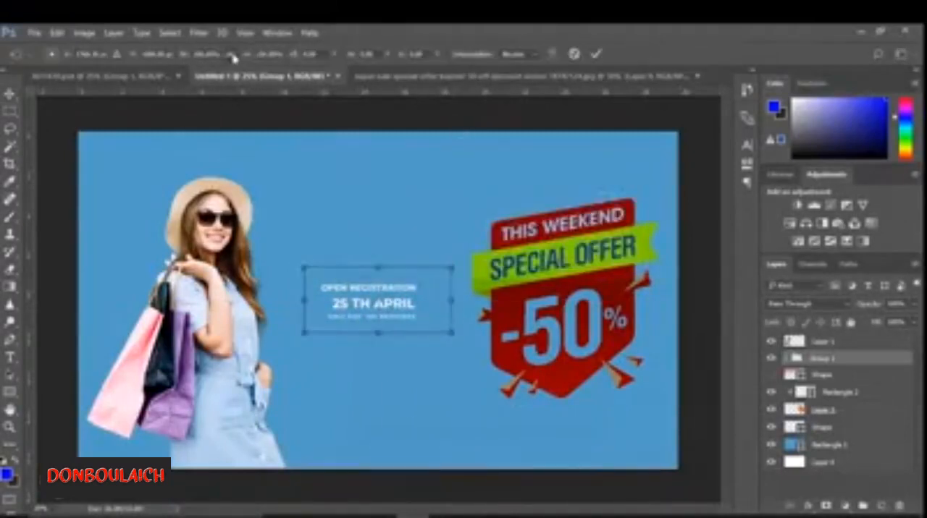
{"action": "left_click", "coordinate": [232, 56]}
{"action": "left_click_drag", "start_coordinate": [247, 55], "coordinate": [252, 55]}
{"action": "left_click", "coordinate": [595, 55]}
- Delete Rectangle 2 clipped to the badge and show the hidden pink gradient Shape layer again
{"action": "left_click_drag", "start_coordinate": [597, 253], "coordinate": [617, 311]}
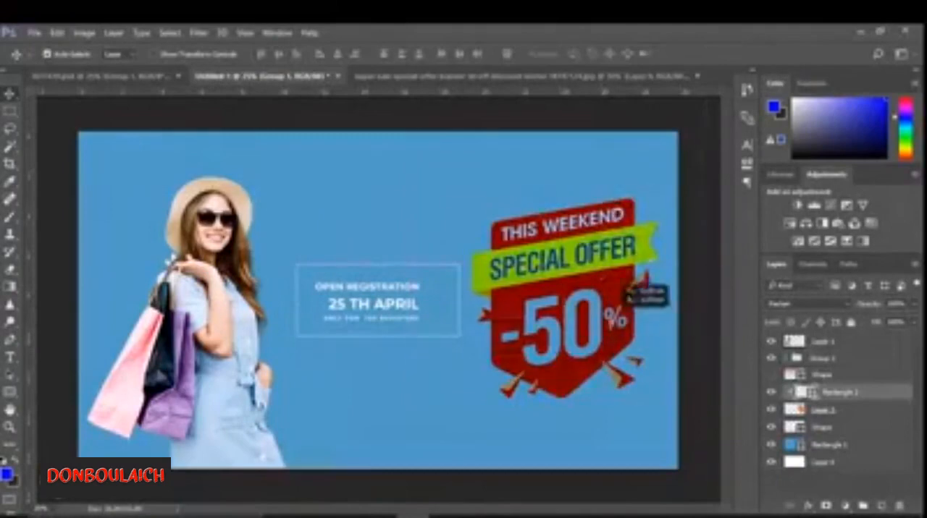
{"action": "key", "text": "Delete"}
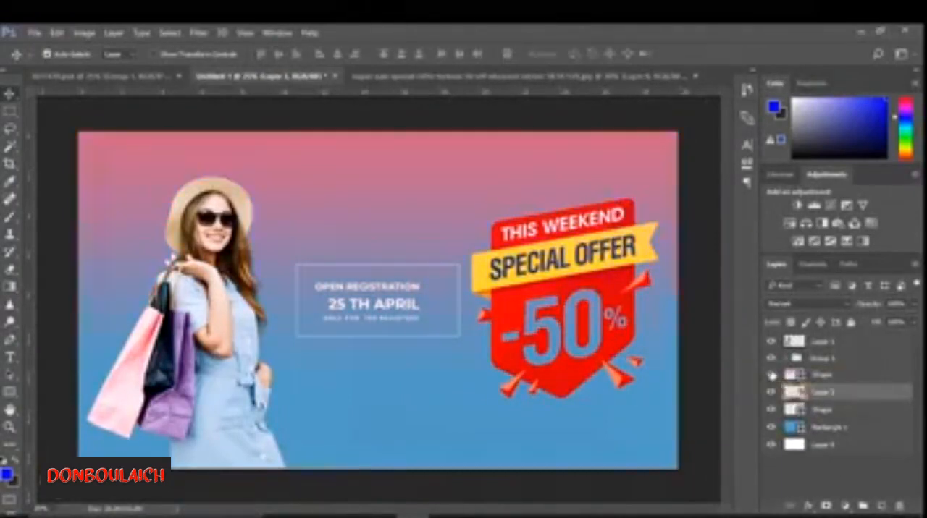
- Copy the group of four social media icons from the template into the banner and place it just below the woman's layer
{"action": "left_click", "coordinate": [138, 77]}
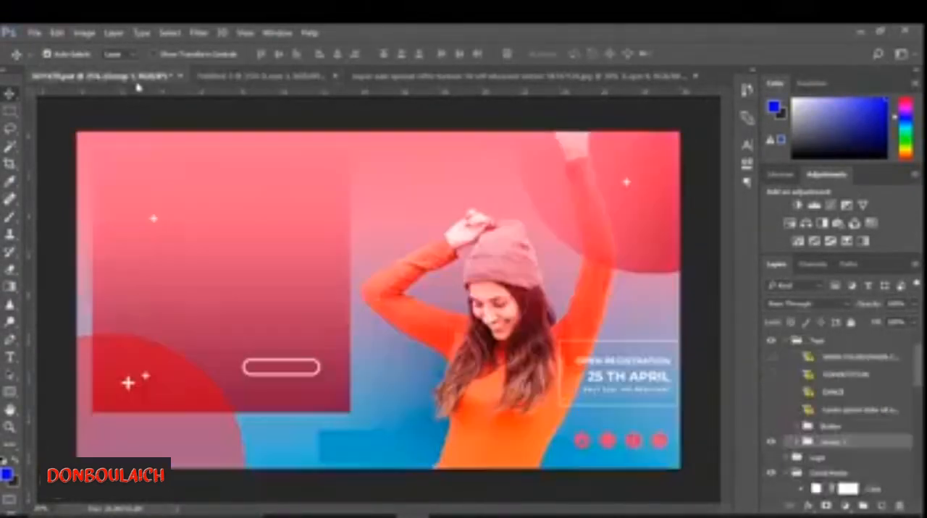
{"action": "left_click", "coordinate": [634, 450]}
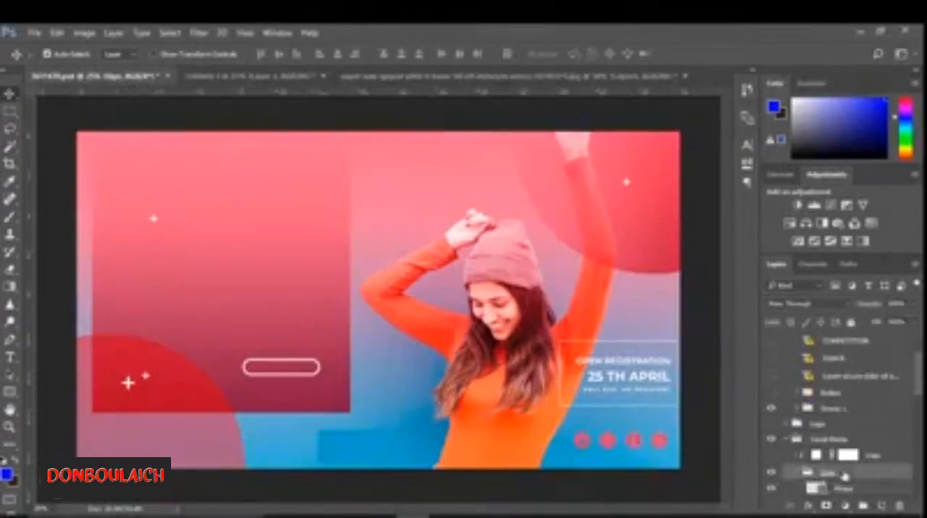
{"action": "left_click", "coordinate": [247, 76]}
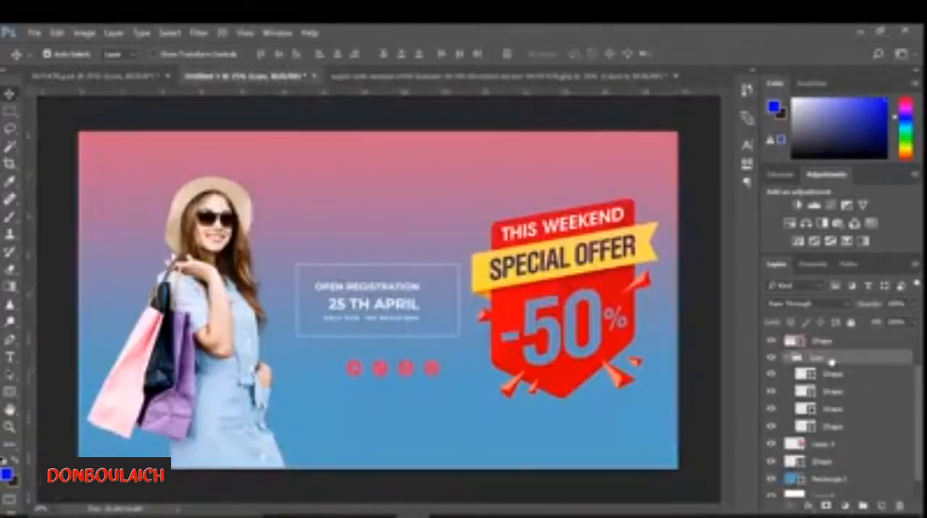
{"action": "scroll", "coordinate": [830, 340], "scroll_direction": "up", "scroll_amount": 1}
{"action": "left_click_drag", "start_coordinate": [830, 391], "coordinate": [818, 351]}
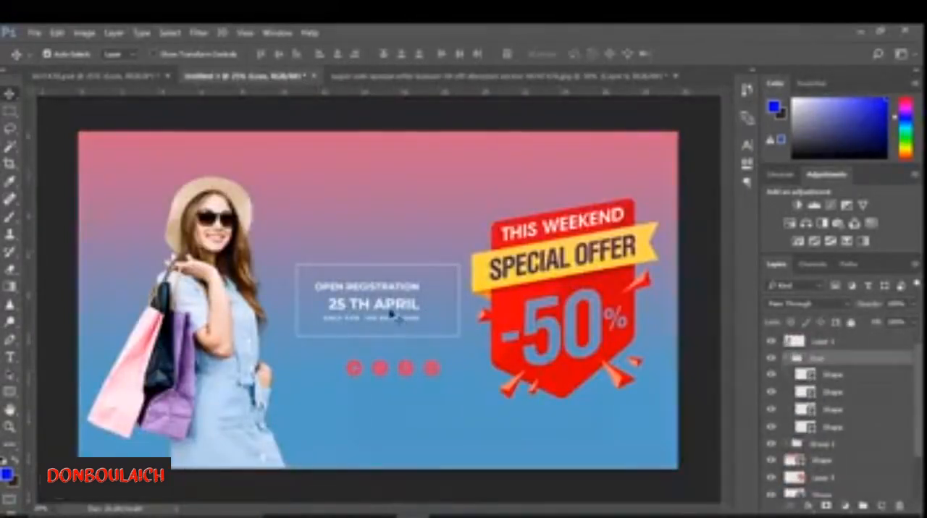
- Move the social media icon group down to the bottom centre of the banner, beneath the registration box
{"action": "key", "text": "ctrl+t"}
{"action": "left_click_drag", "start_coordinate": [420, 373], "coordinate": [400, 356]}
{"action": "key", "text": "Return"}
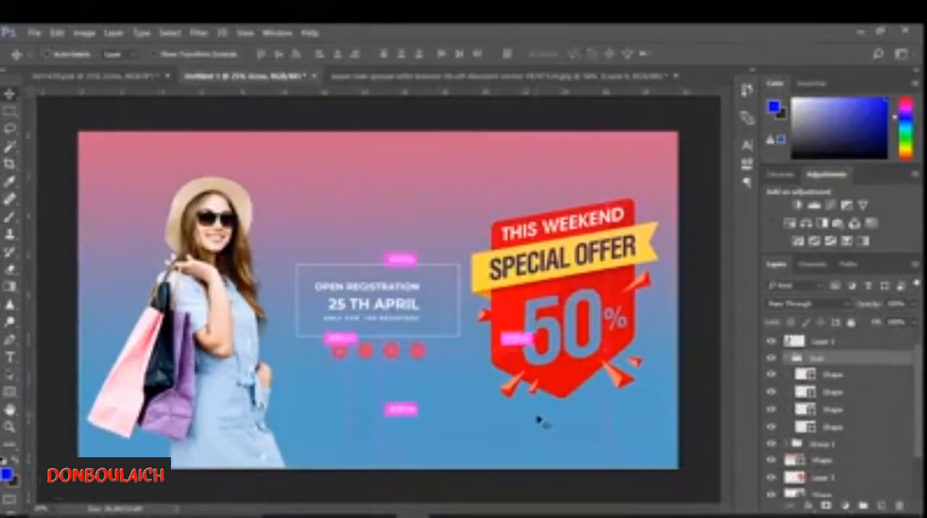
{"action": "key", "text": "ctrl+t"}
{"action": "left_click_drag", "start_coordinate": [403, 356], "coordinate": [403, 444]}
{"action": "left_click", "coordinate": [597, 54]}
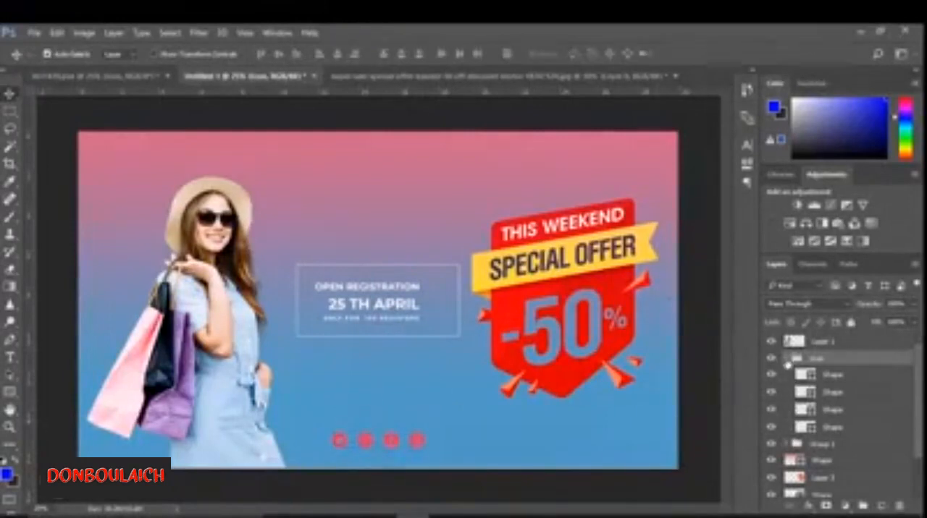
- Apply a white Color Overlay to the social media icon group
{"action": "left_click", "coordinate": [809, 505]}
{"action": "left_click", "coordinate": [818, 443]}
{"action": "left_click", "coordinate": [693, 107]}
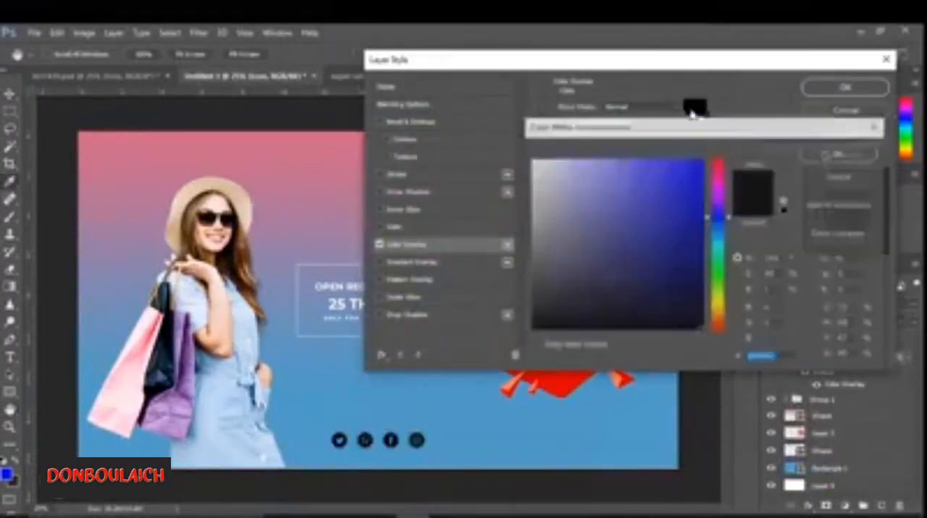
{"action": "left_click", "coordinate": [534, 160]}
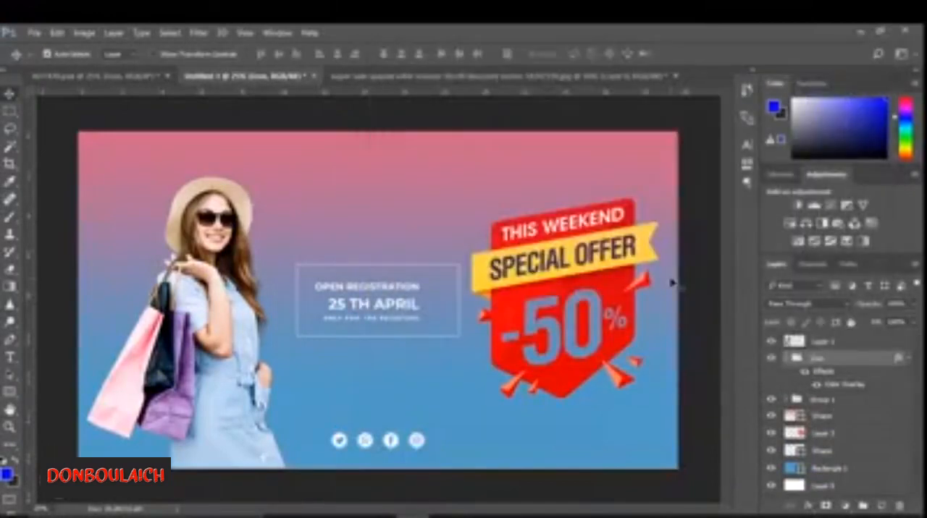
- Copy the large red gradient circle from the template into the banner and place it behind the -50% badge
{"action": "left_click", "coordinate": [810, 417]}
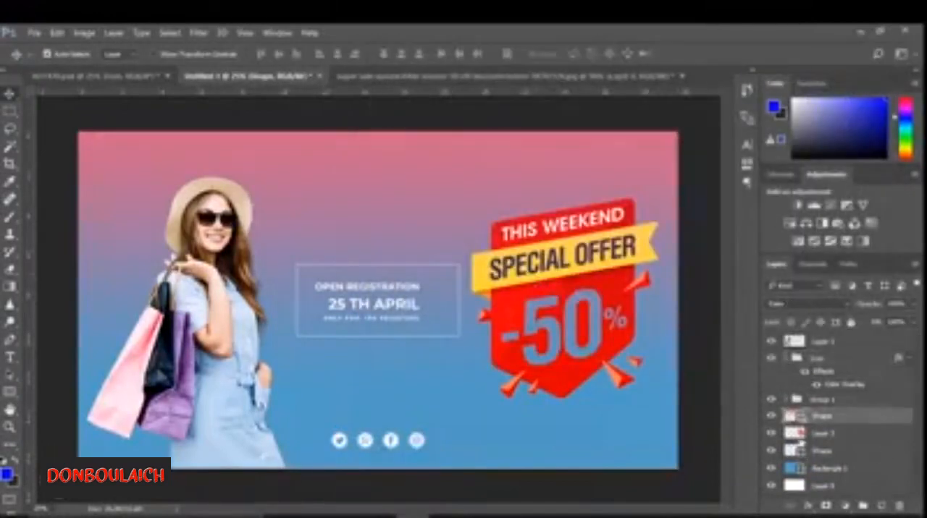
{"action": "left_click", "coordinate": [94, 77]}
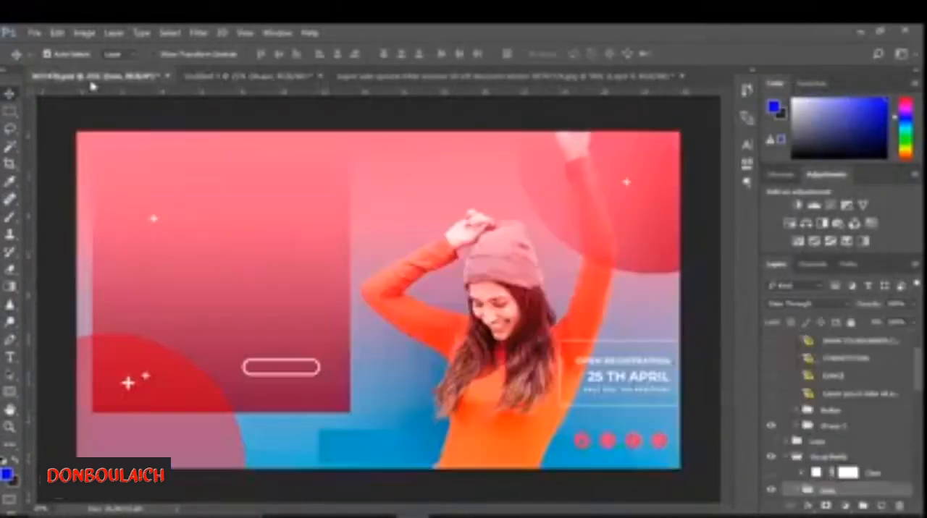
{"action": "left_click", "coordinate": [257, 313]}
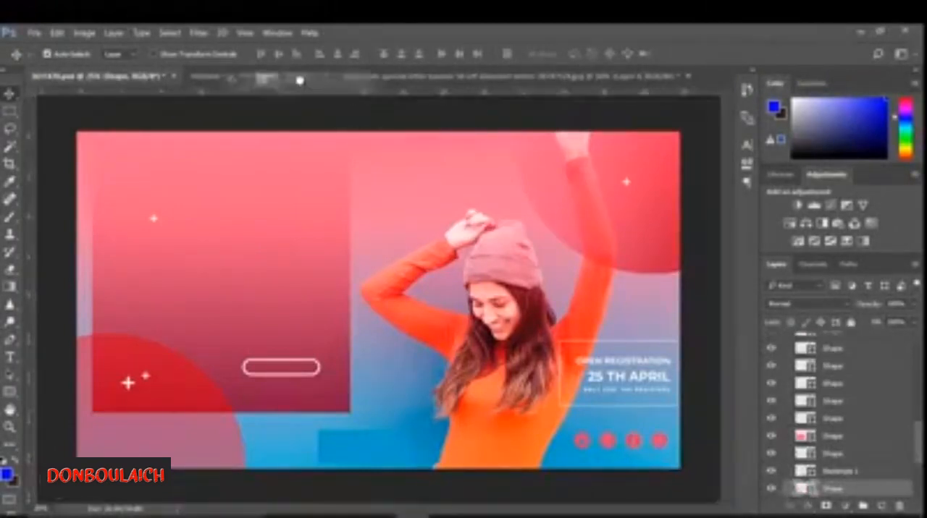
{"action": "key", "text": "ctrl+Tab"}
{"action": "left_click_drag", "start_coordinate": [851, 420], "coordinate": [850, 442]}
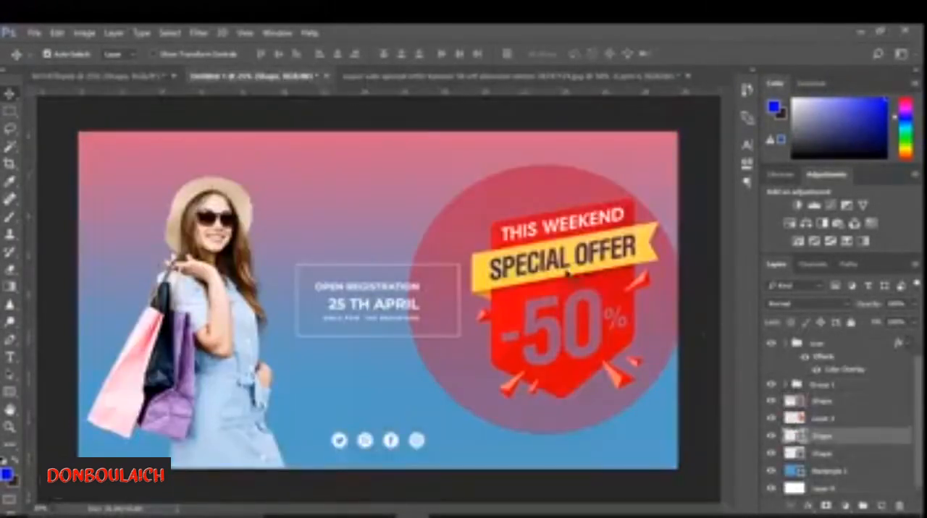
- Recolour the circle's dark red gradient stop with the light pink sampled from the shopping bag
{"action": "double_click", "coordinate": [796, 440]}
{"action": "left_click", "coordinate": [173, 163]}
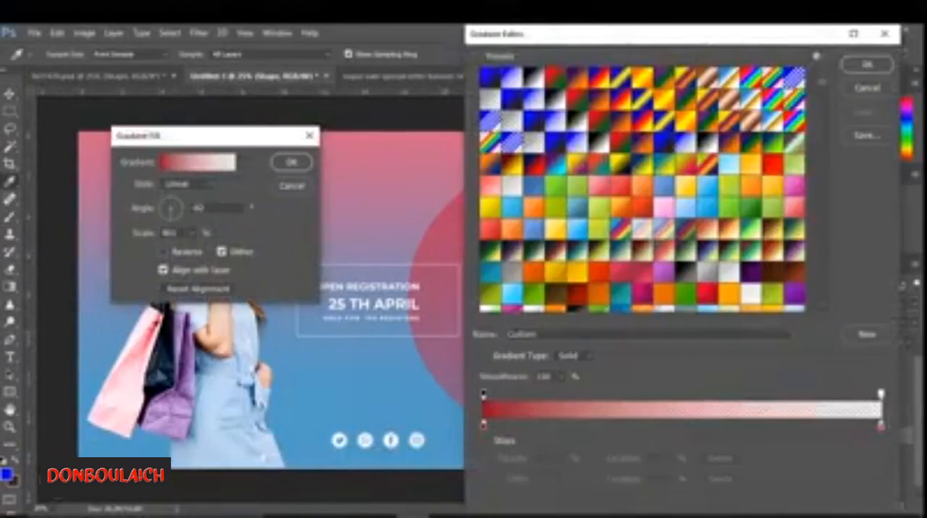
{"action": "left_click", "coordinate": [483, 427]}
{"action": "double_click", "coordinate": [485, 430]}
{"action": "left_click", "coordinate": [148, 347]}
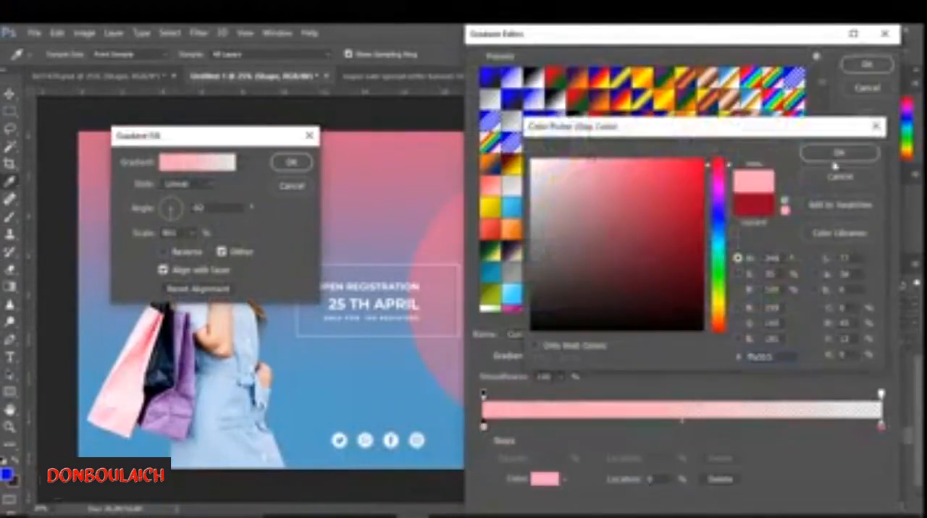
{"action": "left_click", "coordinate": [835, 158]}
{"action": "left_click", "coordinate": [867, 65]}
{"action": "key", "text": "Return"}
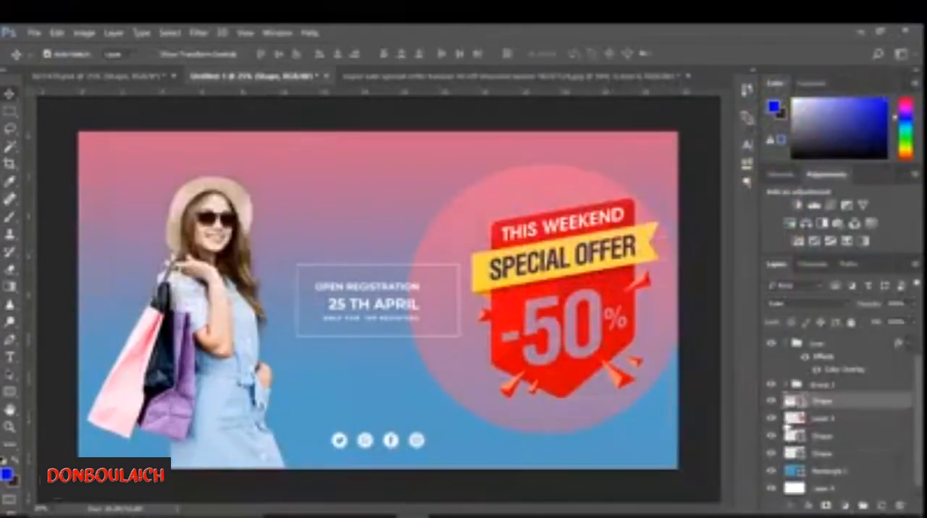
- Try clipping the pink circle to the -50% badge with the background gradient Shape hidden, and delete the circle
{"action": "left_click", "coordinate": [771, 403]}
{"action": "left_click_drag", "start_coordinate": [821, 437], "coordinate": [825, 414]}
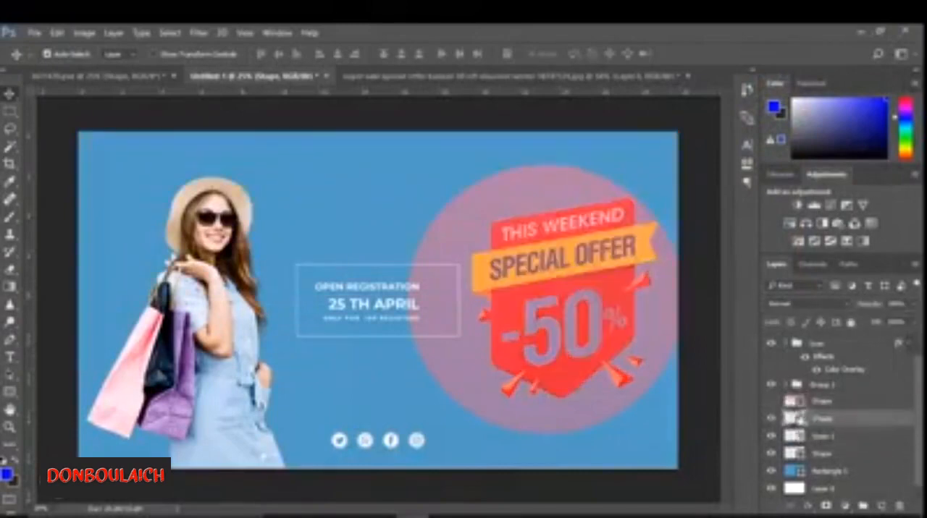
{"action": "right_click", "coordinate": [827, 419]}
{"action": "left_click", "coordinate": [614, 338]}
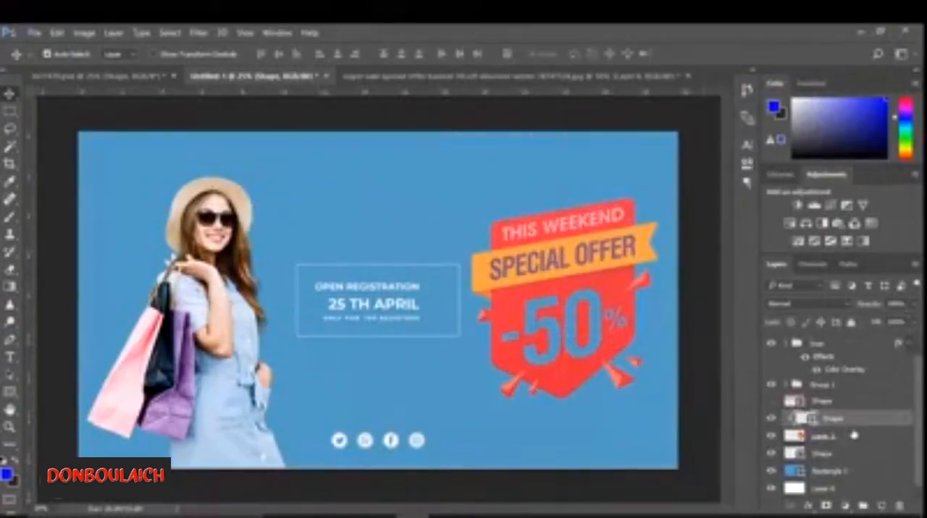
{"action": "key", "text": "Delete"}
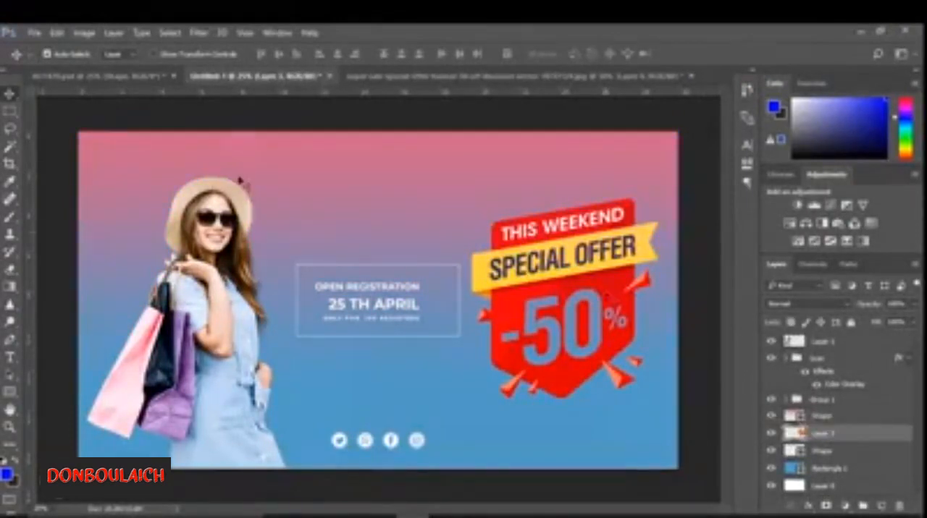
- Try a light pink to red Gradient Overlay on the -50% badge and switch it off
{"action": "left_click", "coordinate": [808, 507]}
{"action": "left_click", "coordinate": [837, 456]}
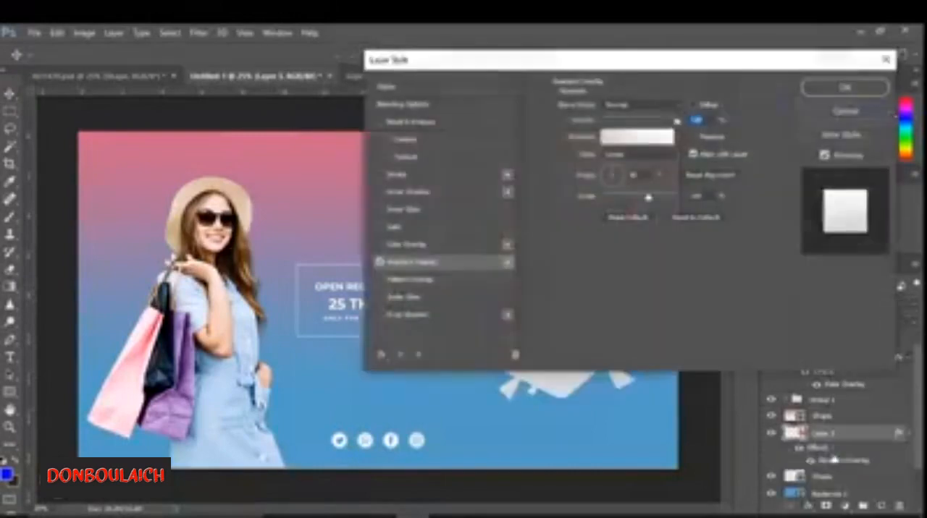
{"action": "left_click_drag", "start_coordinate": [560, 122], "coordinate": [799, 87]}
{"action": "left_click", "coordinate": [862, 163]}
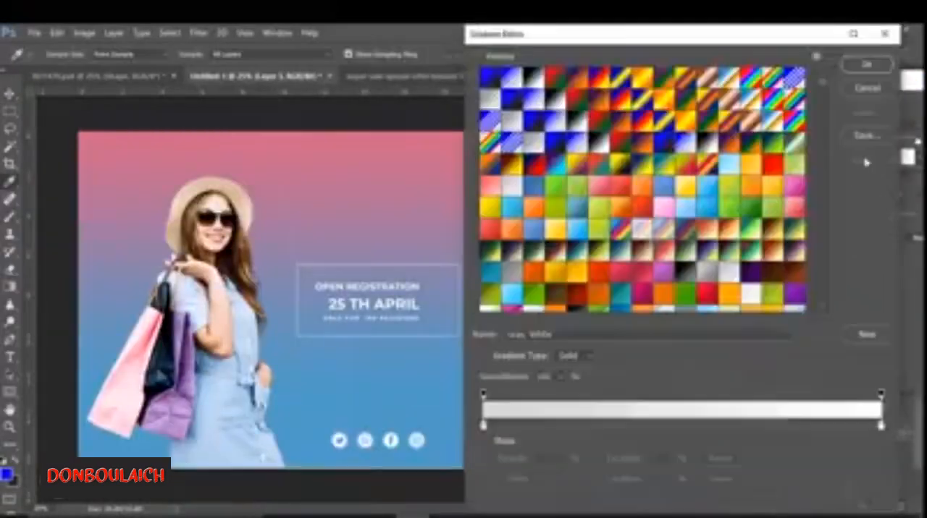
{"action": "left_click_drag", "start_coordinate": [546, 38], "coordinate": [87, 42]}
{"action": "left_click", "coordinate": [422, 428]}
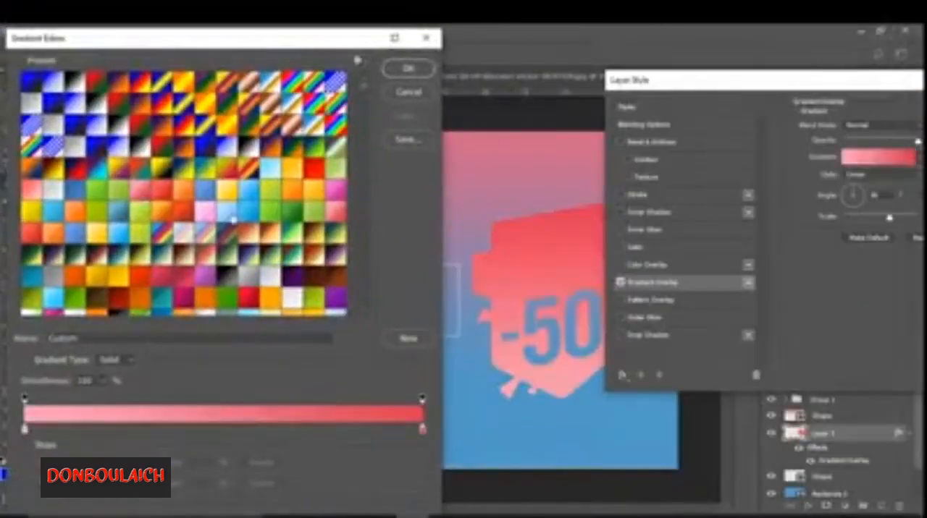
{"action": "left_click", "coordinate": [408, 68]}
{"action": "left_click", "coordinate": [621, 282]}
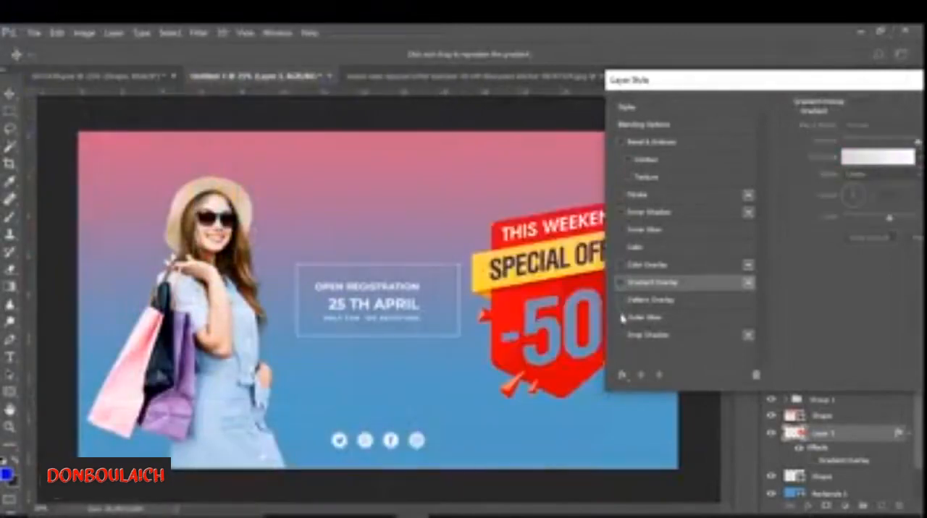
- Try Outer Glow, Drop Shadow, Satin and Inner Glow effects on the -50% badge and discard them
{"action": "left_click", "coordinate": [621, 317]}
{"action": "left_click", "coordinate": [621, 334]}
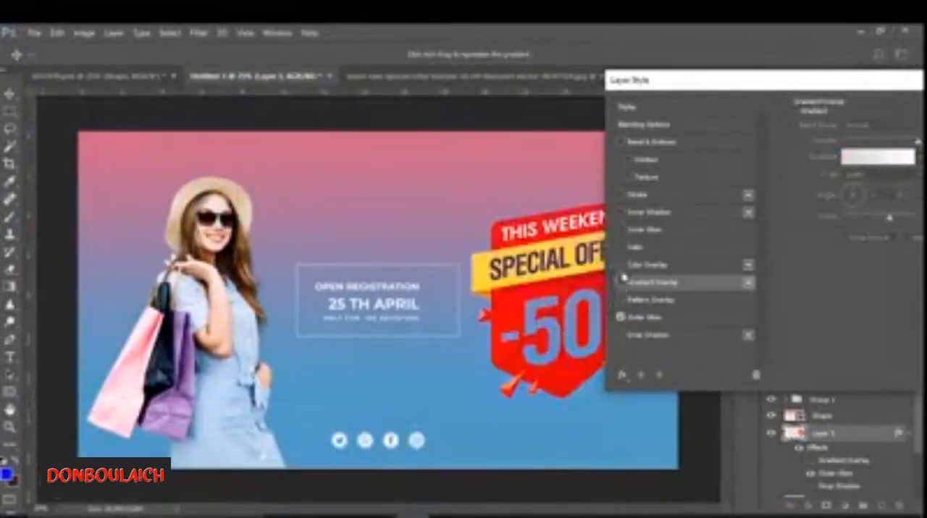
{"action": "left_click", "coordinate": [620, 247]}
{"action": "left_click", "coordinate": [620, 230]}
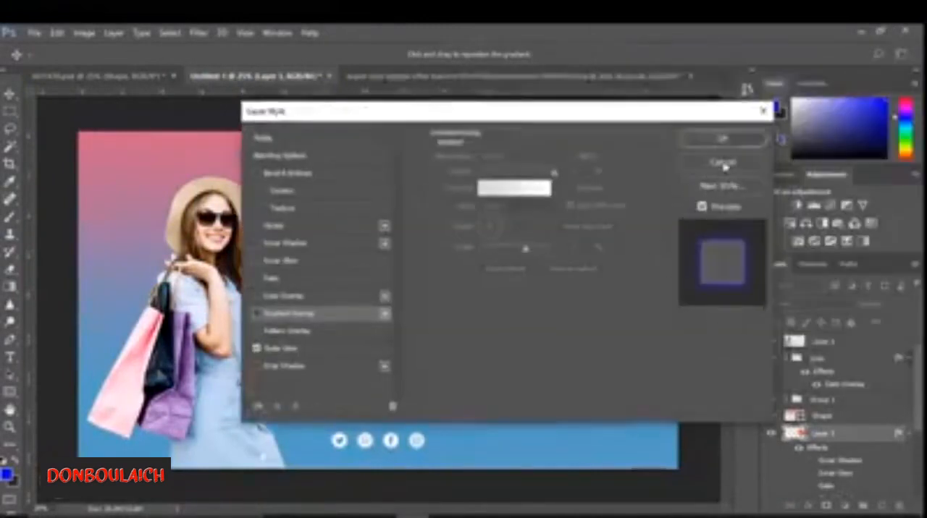
{"action": "left_click", "coordinate": [722, 161]}
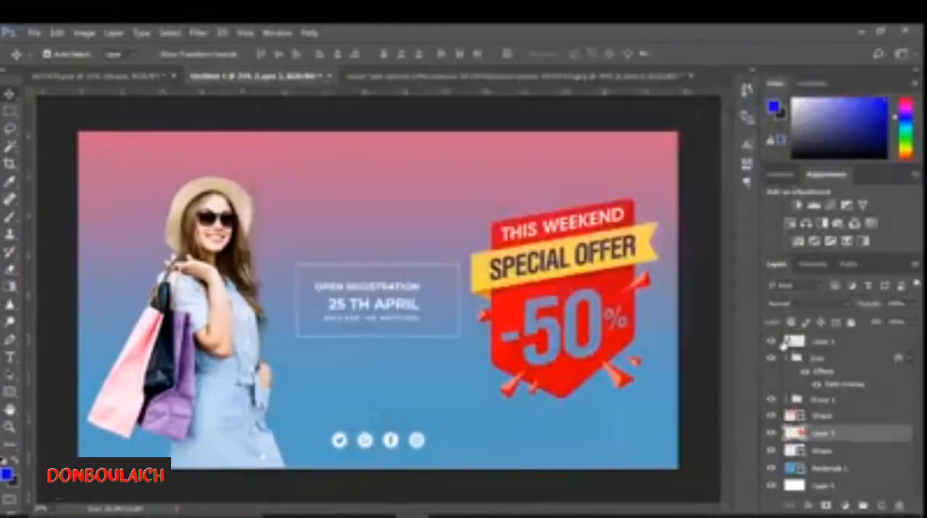
- Draw a large rectangle inset from the banner's edges, above the woman's layer
{"action": "left_click", "coordinate": [846, 345]}
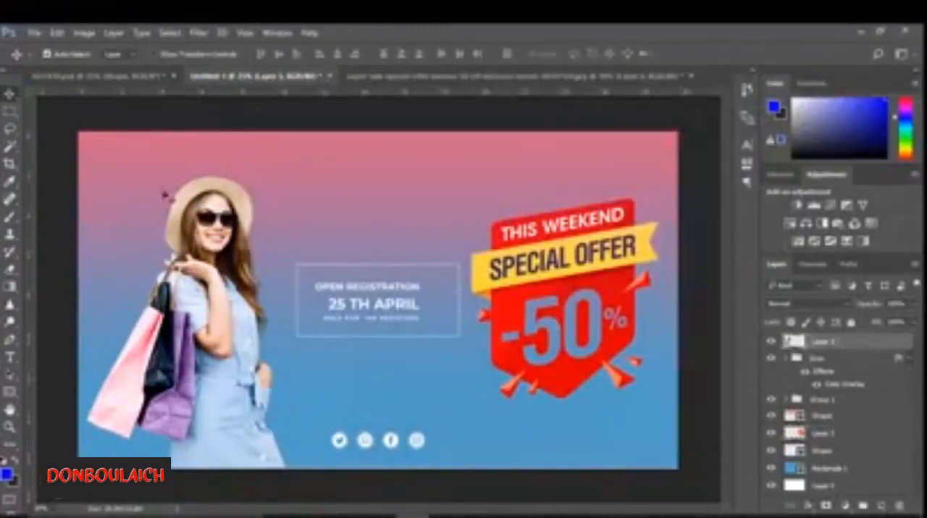
{"action": "left_click", "coordinate": [10, 392]}
{"action": "left_click", "coordinate": [115, 163]}
{"action": "left_click", "coordinate": [493, 236]}
{"action": "left_click_drag", "start_coordinate": [112, 166], "coordinate": [662, 453]}
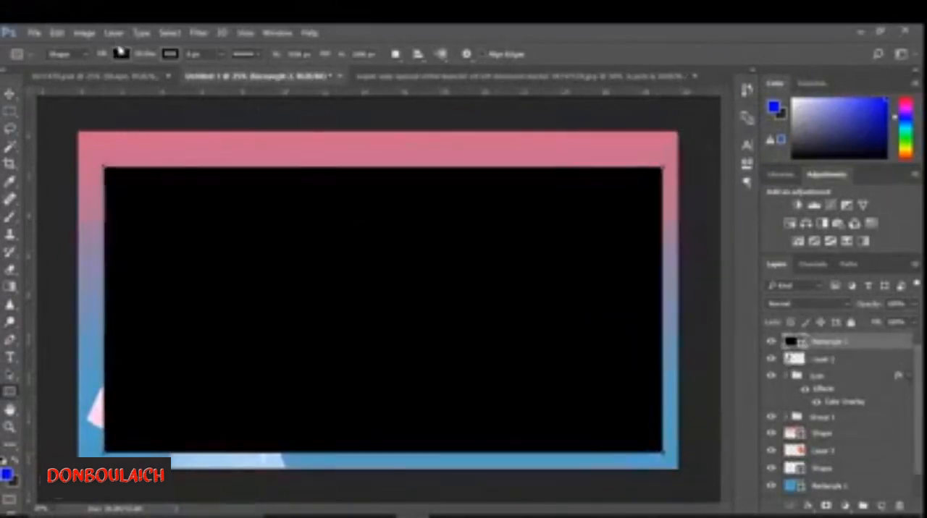
- Turn the rectangle into an outline frame with no fill and a thin white stroke
{"action": "left_click", "coordinate": [120, 54]}
{"action": "left_click", "coordinate": [112, 79]}
{"action": "left_click", "coordinate": [223, 56]}
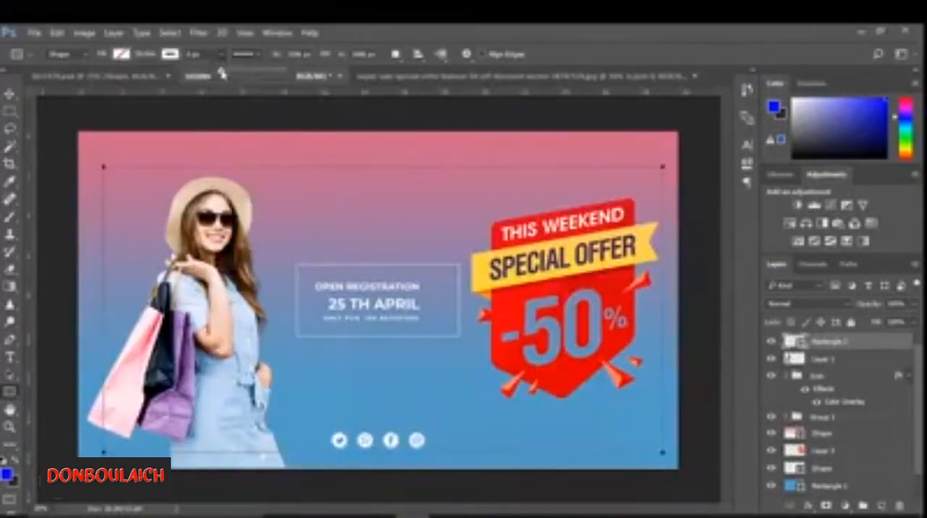
{"action": "left_click_drag", "start_coordinate": [230, 74], "coordinate": [232, 73]}
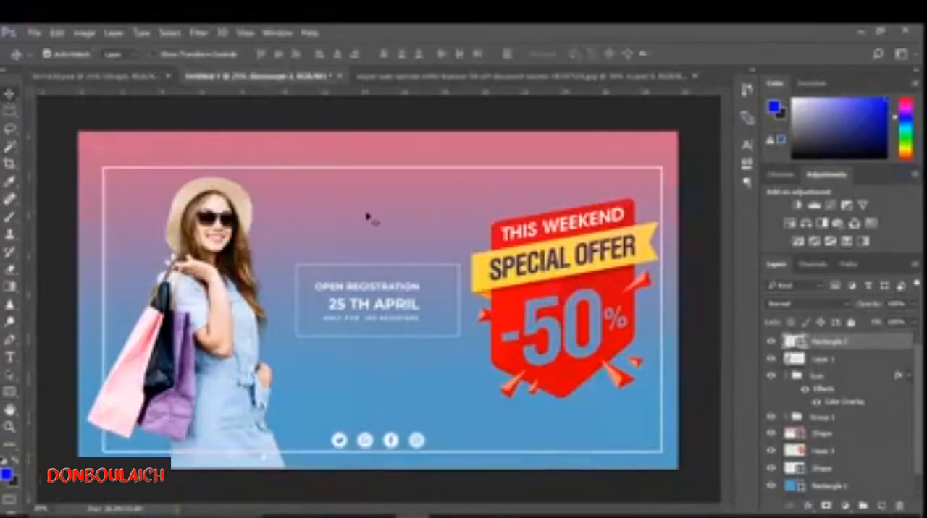
- Extend the white frame's top edge slightly upward and place the frame behind the woman's layer
{"action": "key", "text": "ctrl+t"}
{"action": "left_click_drag", "start_coordinate": [383, 167], "coordinate": [383, 155]}
{"action": "left_click", "coordinate": [595, 53]}
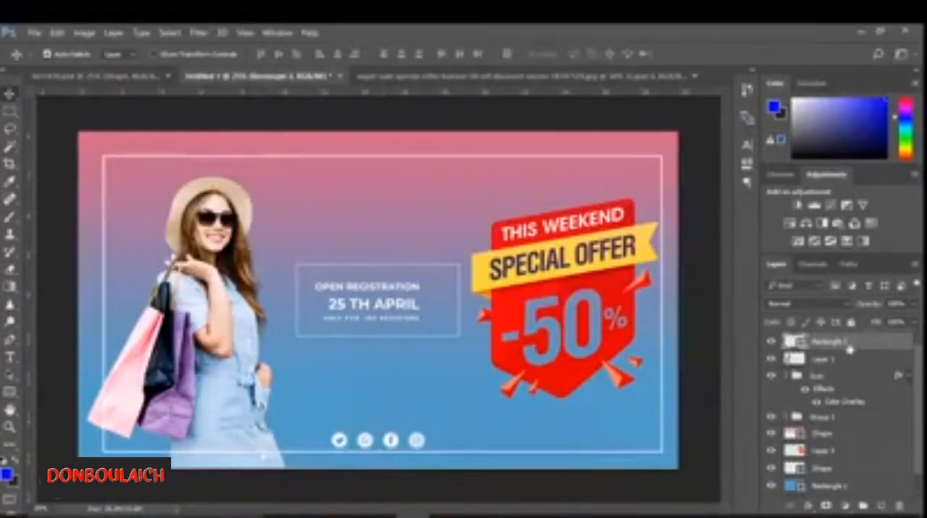
{"action": "left_click_drag", "start_coordinate": [825, 341], "coordinate": [855, 376]}
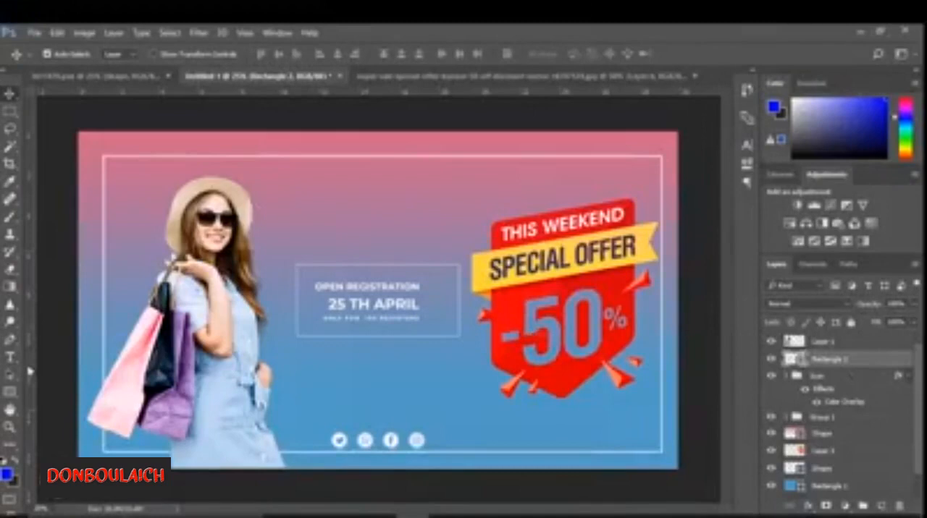
{"action": "scroll", "coordinate": [921, 432], "scroll_direction": "down", "scroll_amount": 1}
{"action": "left_click", "coordinate": [10, 394]}
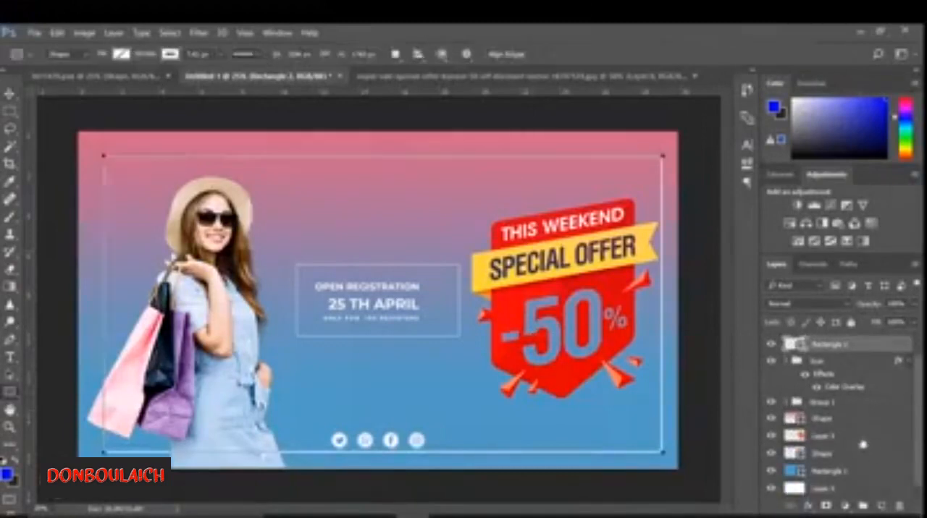
{"action": "left_click", "coordinate": [862, 439]}
{"action": "left_click_drag", "start_coordinate": [638, 362], "coordinate": [515, 339]}
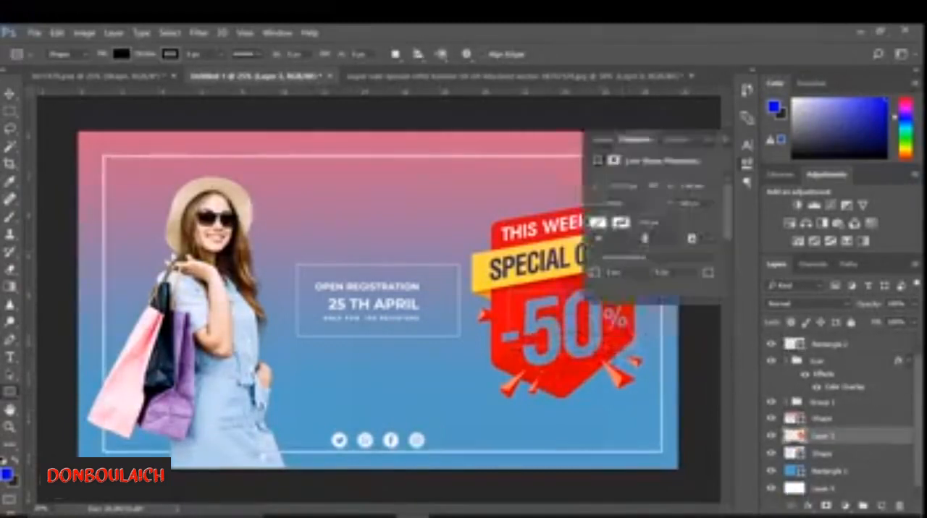
{"action": "left_click", "coordinate": [707, 140]}
{"action": "key", "text": "ctrl+z"}
{"action": "left_click", "coordinate": [9, 94]}
- Close the yellow SUPER SALE badge image without saving its changes
{"action": "left_click", "coordinate": [377, 78]}
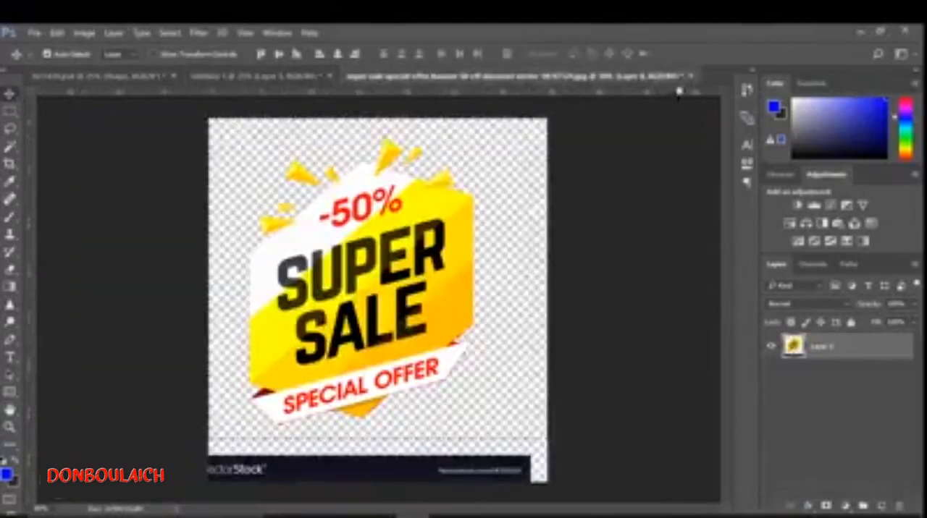
{"action": "left_click", "coordinate": [689, 76]}
{"action": "left_click", "coordinate": [461, 224]}
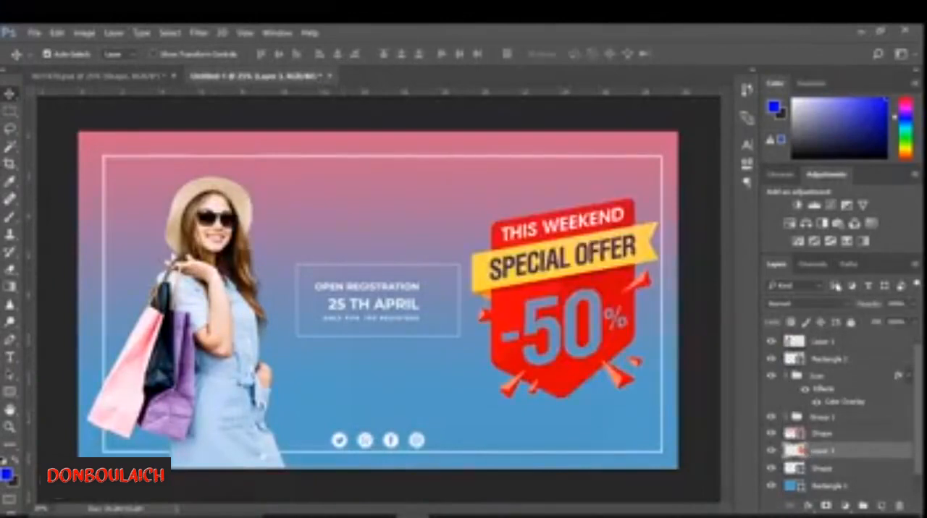
- Try out different blend modes on the special offer badge's layer, including Color Burn and Color Dodge
{"action": "left_click", "coordinate": [840, 305]}
{"action": "left_click", "coordinate": [779, 92]}
{"action": "key", "text": "Down"}
{"action": "key", "text": "Down"}
{"action": "key", "text": "Down"}
{"action": "key", "text": "Down"}
{"action": "key", "text": "Down"}
{"action": "key", "text": "Down"}
{"action": "key", "text": "Down"}
{"action": "key", "text": "Down"}
{"action": "key", "text": "Down"}
{"action": "key", "text": "Down"}
{"action": "key", "text": "Down"}
{"action": "key", "text": "Down"}
{"action": "key", "text": "Down"}
{"action": "key", "text": "Down"}
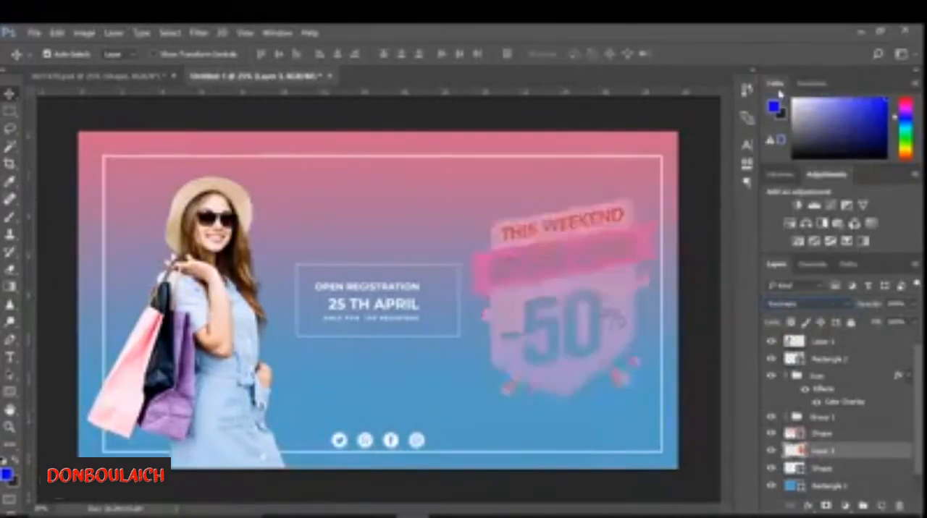
{"action": "key", "text": "Down"}
{"action": "key", "text": "Down"}
{"action": "key", "text": "Down"}
{"action": "key", "text": "Down"}
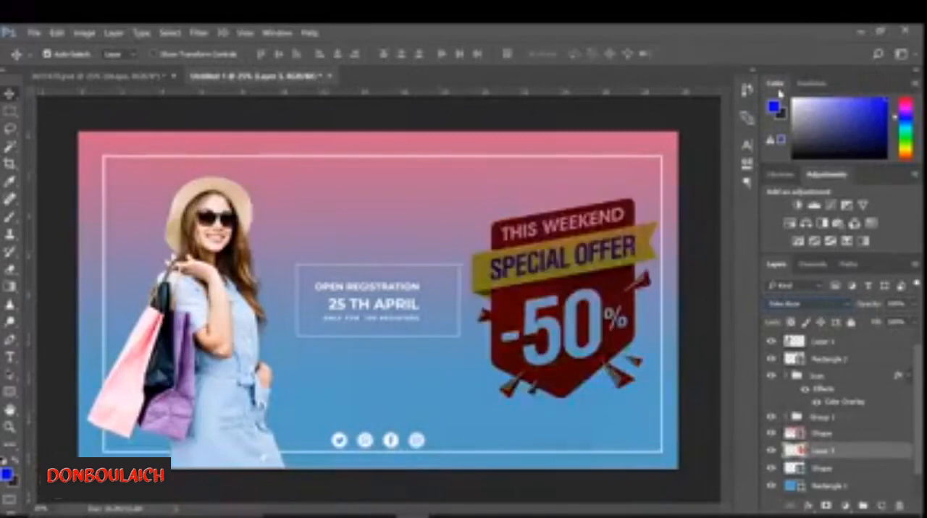
{"action": "key", "text": "Down"}
{"action": "key", "text": "Down"}
{"action": "key", "text": "Down"}
{"action": "key", "text": "Down"}
{"action": "key", "text": "Down"}
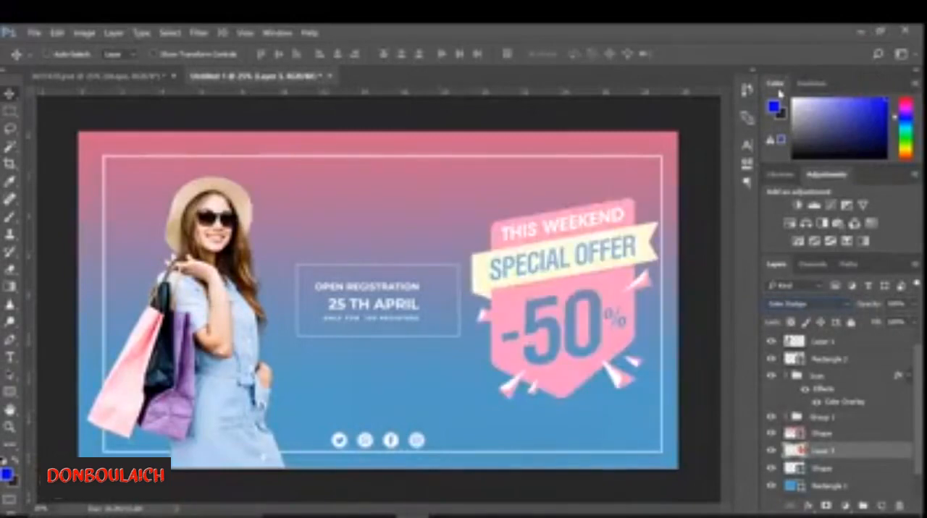
{"action": "key", "text": "Down"}
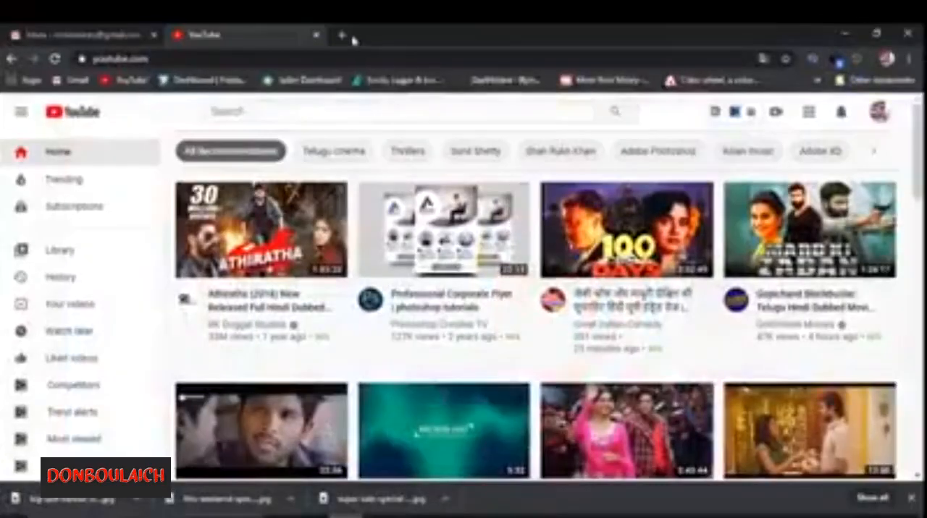
- Switch to the web browser and search Google Images for "special offer"
{"action": "key", "text": "ctrl+t"}
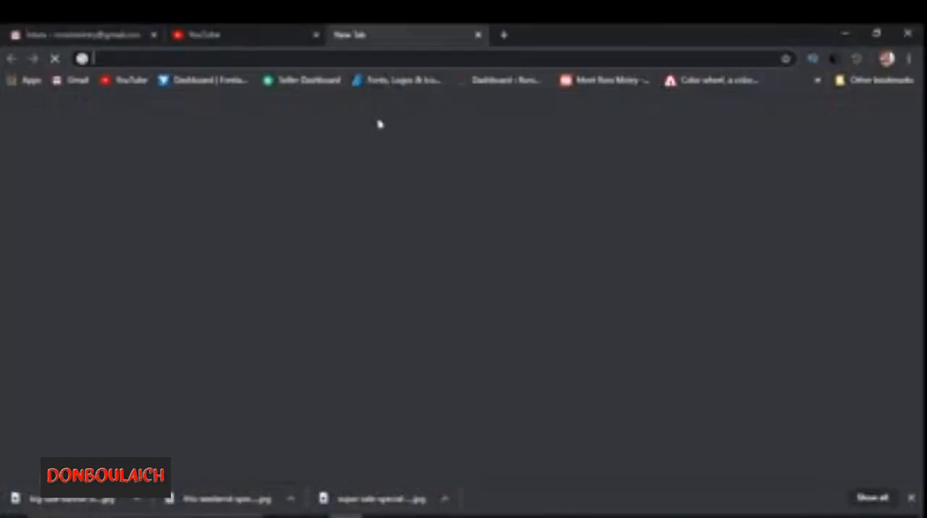
{"action": "left_click", "coordinate": [407, 60]}
{"action": "left_click", "coordinate": [164, 85]}
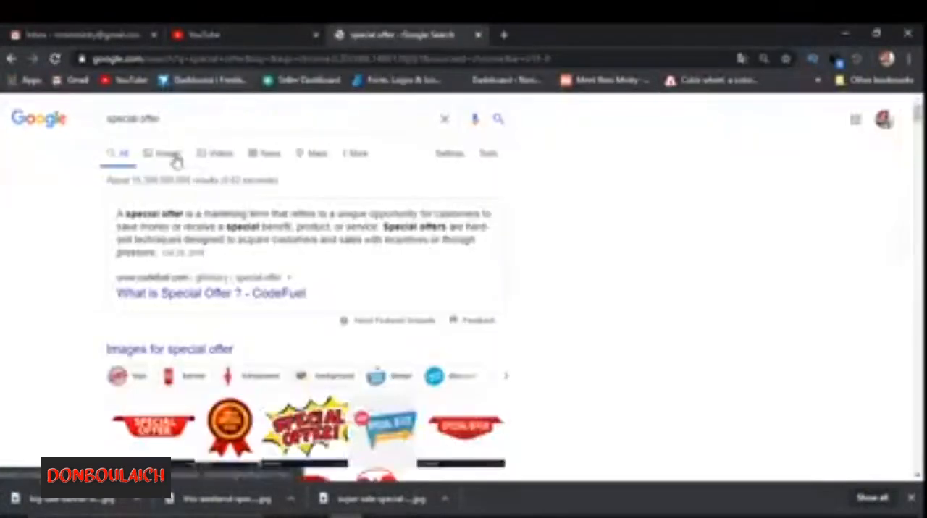
{"action": "left_click", "coordinate": [176, 161]}
{"action": "scroll", "coordinate": [345, 200], "scroll_direction": "down", "scroll_amount": 5}
{"action": "scroll", "coordinate": [345, 201], "scroll_direction": "down", "scroll_amount": 5}
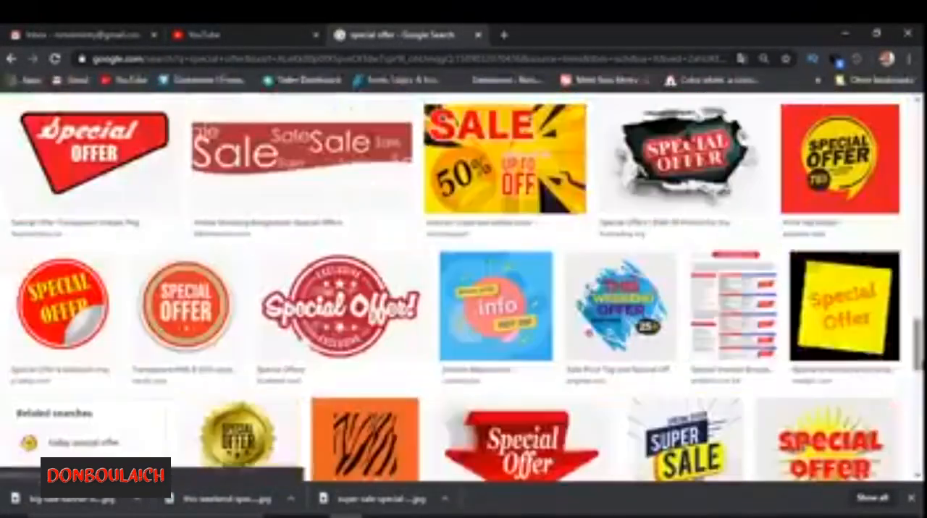
- Find the blue and yellow triangle SALE 50% badge among the related images and save it to Downloads
{"action": "left_click", "coordinate": [632, 174]}
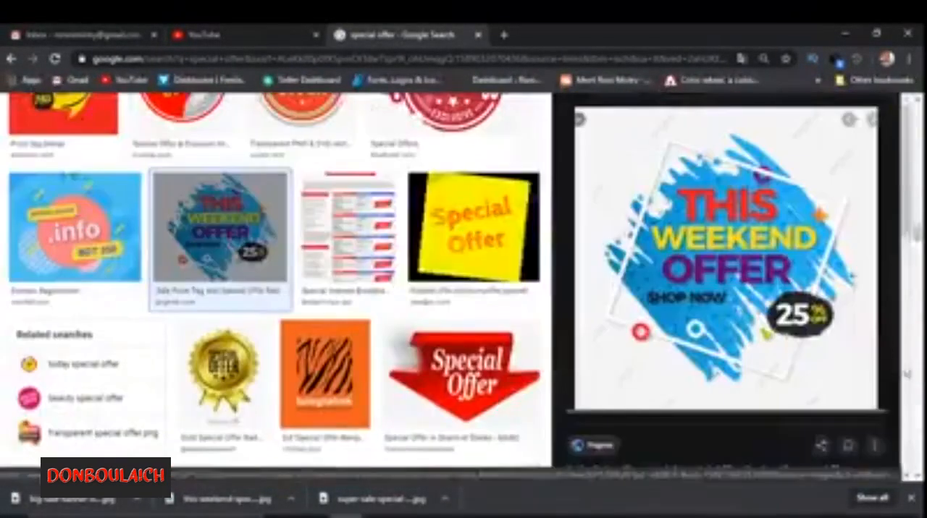
{"action": "scroll", "coordinate": [652, 290], "scroll_direction": "down", "scroll_amount": 5}
{"action": "scroll", "coordinate": [681, 223], "scroll_direction": "down", "scroll_amount": 2}
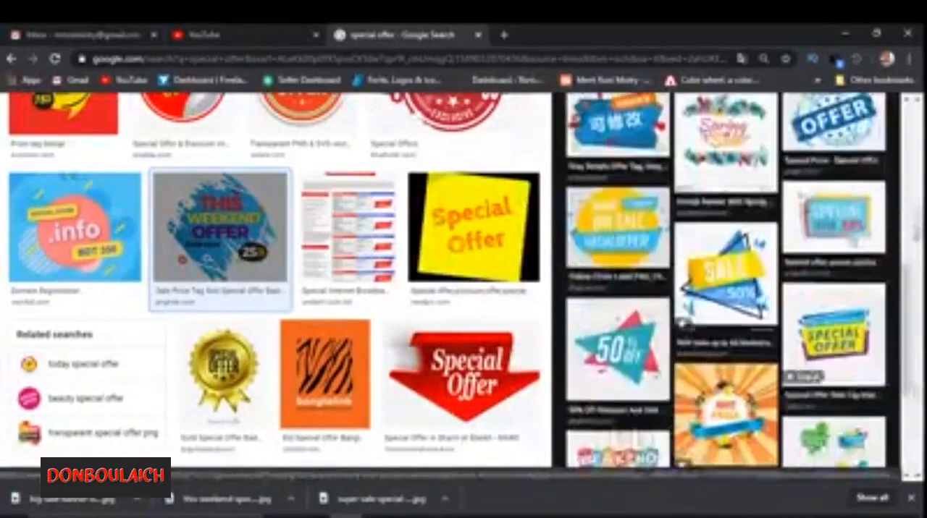
{"action": "left_click", "coordinate": [680, 223]}
{"action": "right_click", "coordinate": [663, 175]}
{"action": "left_click", "coordinate": [717, 296]}
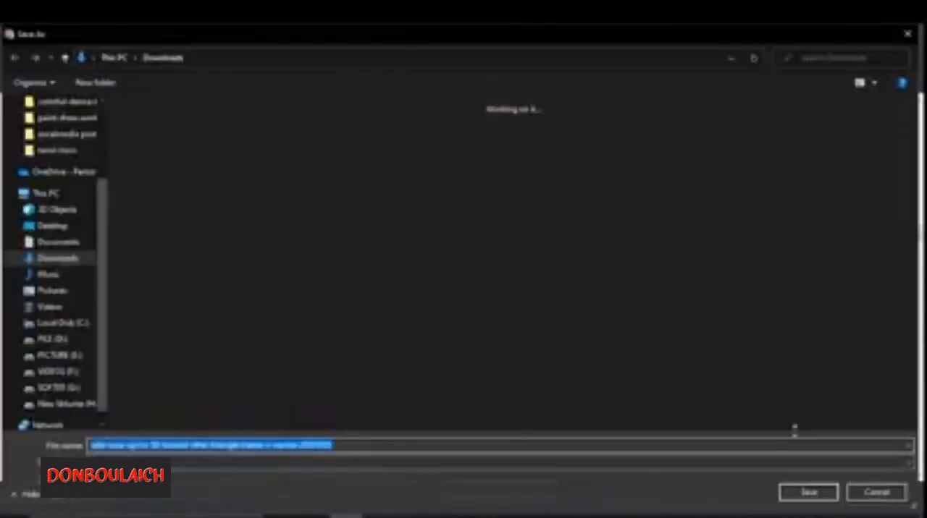
{"action": "key", "text": "Return"}
- Browse the related images and special offer results for further sale badge designs
{"action": "scroll", "coordinate": [724, 290], "scroll_direction": "down", "scroll_amount": 5}
{"action": "left_click", "coordinate": [865, 401]}
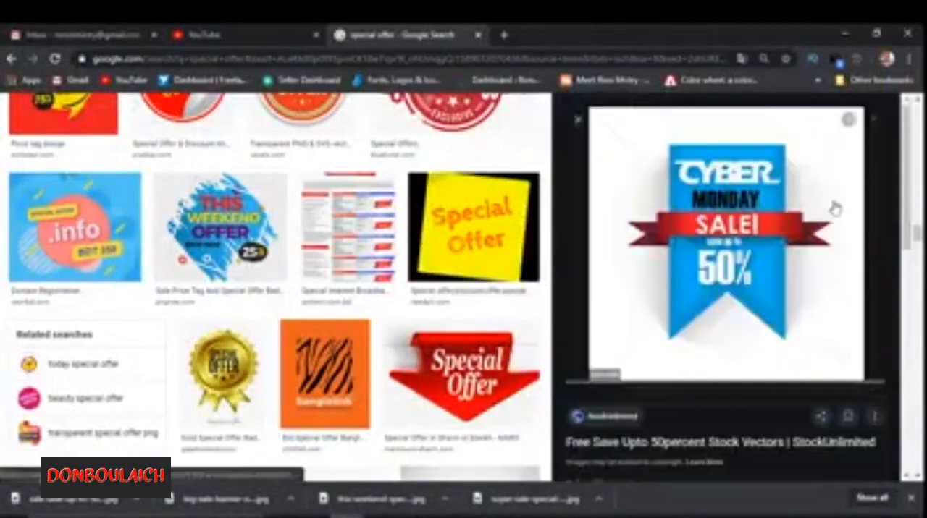
{"action": "scroll", "coordinate": [713, 223], "scroll_direction": "down", "scroll_amount": 5}
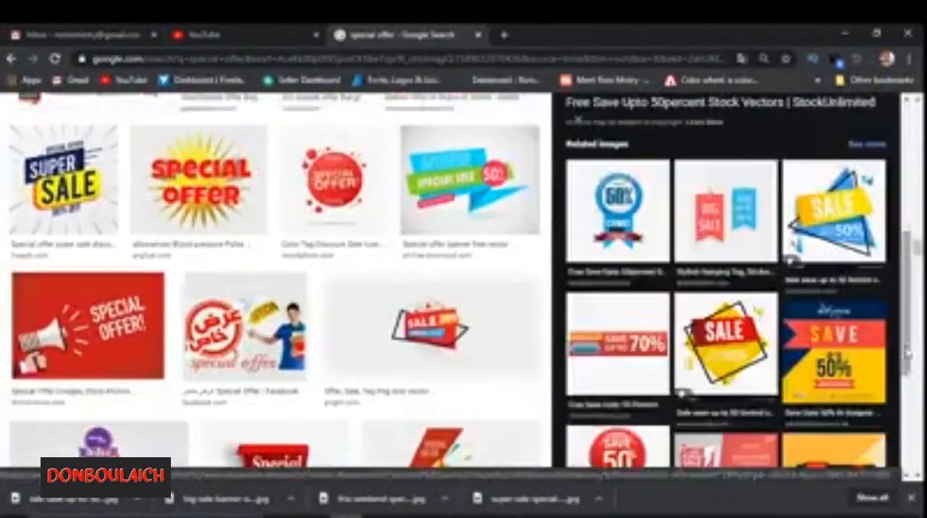
{"action": "left_click", "coordinate": [713, 223]}
{"action": "scroll", "coordinate": [713, 223], "scroll_direction": "down", "scroll_amount": 10}
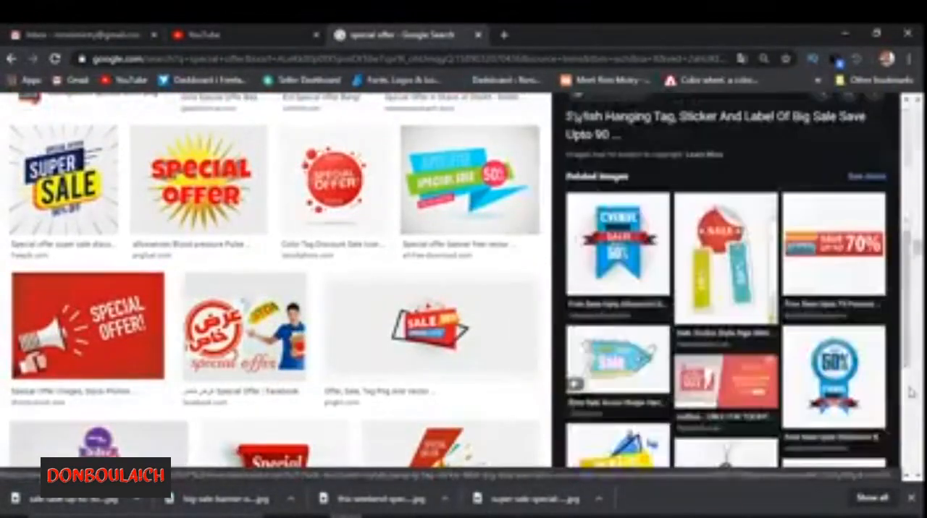
{"action": "left_click", "coordinate": [836, 221]}
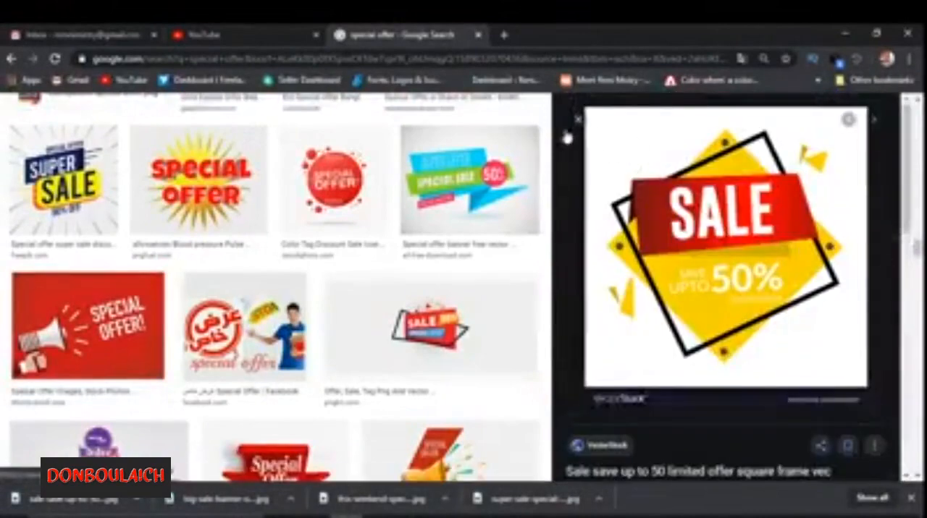
{"action": "left_click", "coordinate": [873, 120]}
{"action": "left_click_drag", "start_coordinate": [919, 235], "coordinate": [921, 311]}
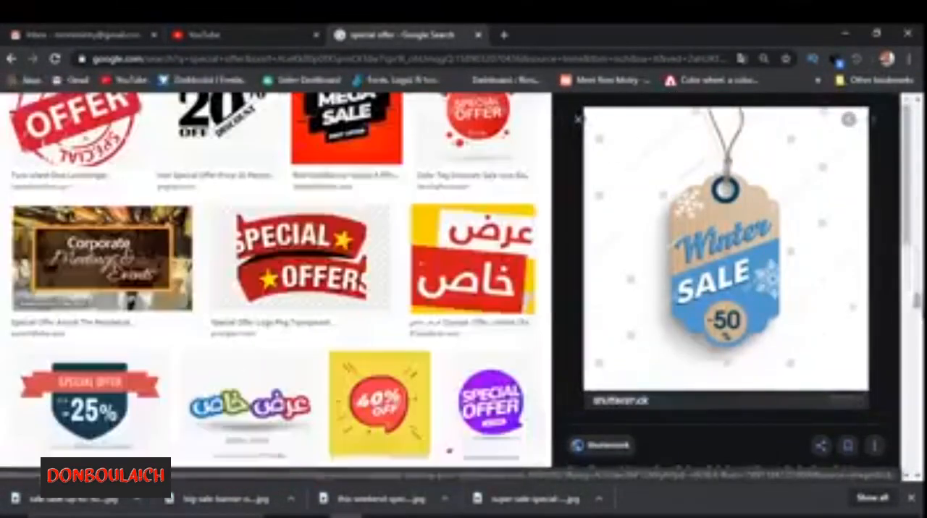
{"action": "left_click", "coordinate": [12, 60]}
{"action": "left_click", "coordinate": [12, 59]}
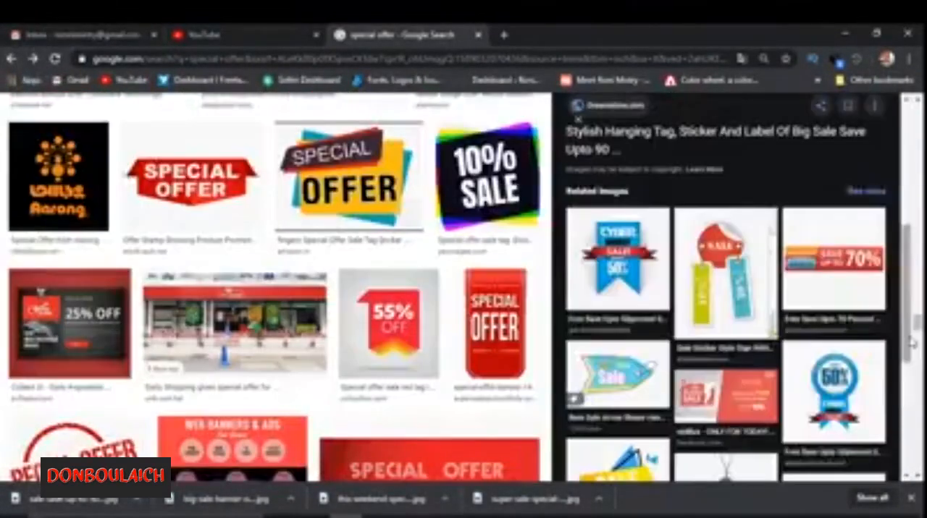
{"action": "left_click", "coordinate": [12, 60]}
{"action": "left_click", "coordinate": [12, 59]}
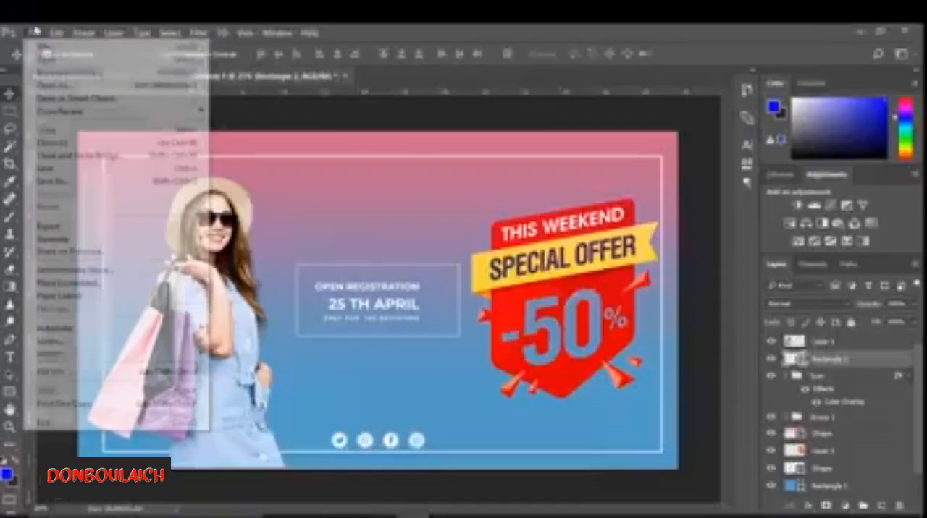
- Open the downloaded triangle SALE badge in Photoshop and delete its white background, including the gaps inside the black outline
{"action": "left_click", "coordinate": [73, 54]}
{"action": "double_click", "coordinate": [242, 149]}
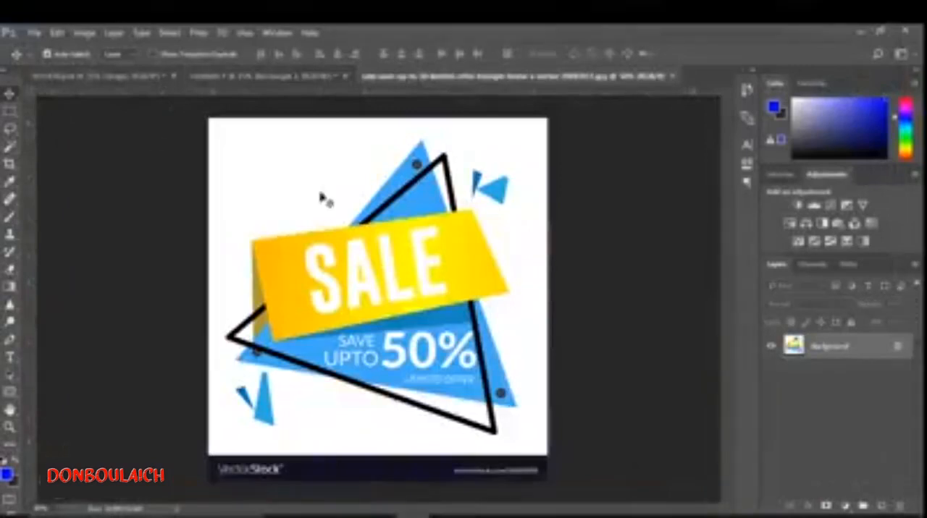
{"action": "key", "text": "w"}
{"action": "left_click", "coordinate": [302, 191]}
{"action": "key", "text": "Delete"}
{"action": "left_click", "coordinate": [563, 277]}
{"action": "left_click", "coordinate": [898, 346]}
{"action": "key", "text": "Delete"}
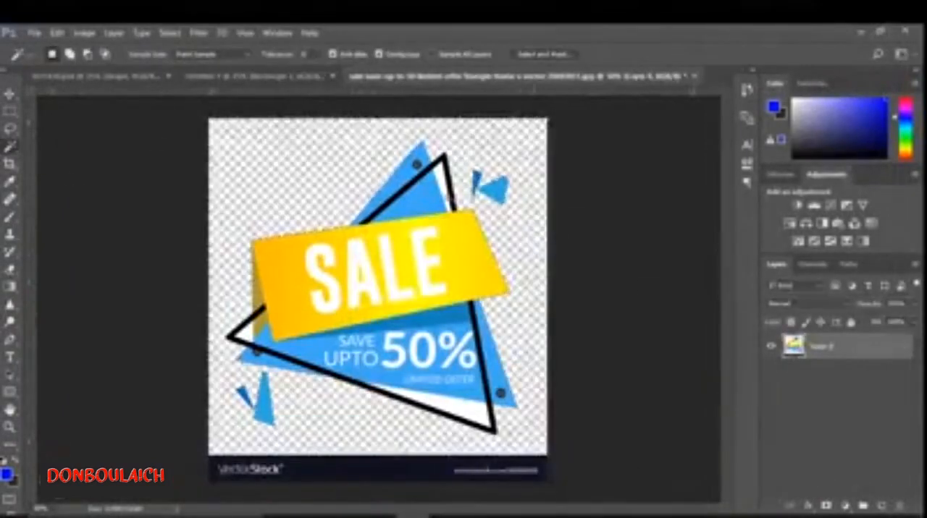
{"action": "left_click", "coordinate": [445, 188]}
{"action": "key", "text": "Delete"}
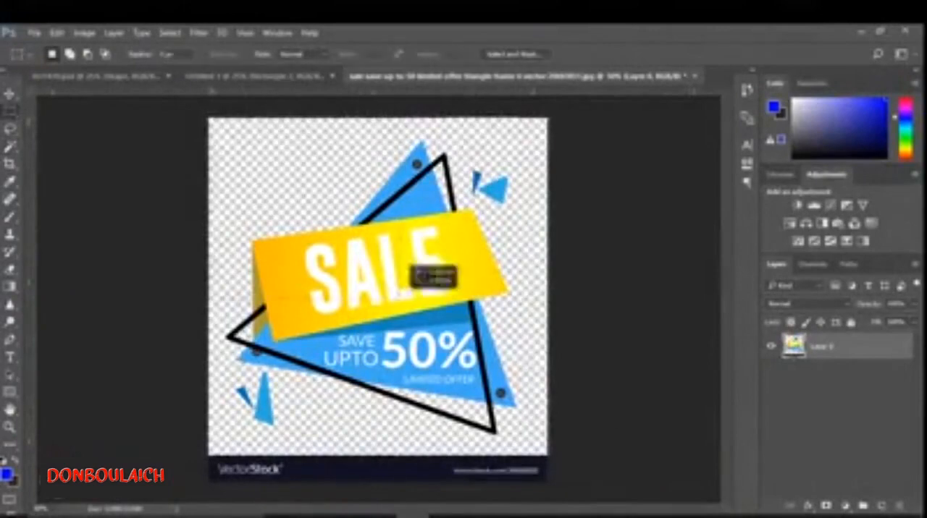
- Bring the cut-out SALE badge into the banner beneath the special offer badge's layer, and hide the special offer badge
{"action": "key", "text": "v"}
{"action": "left_click_drag", "start_coordinate": [429, 271], "coordinate": [579, 278]}
{"action": "left_click_drag", "start_coordinate": [863, 432], "coordinate": [860, 476]}
{"action": "left_click", "coordinate": [771, 452]}
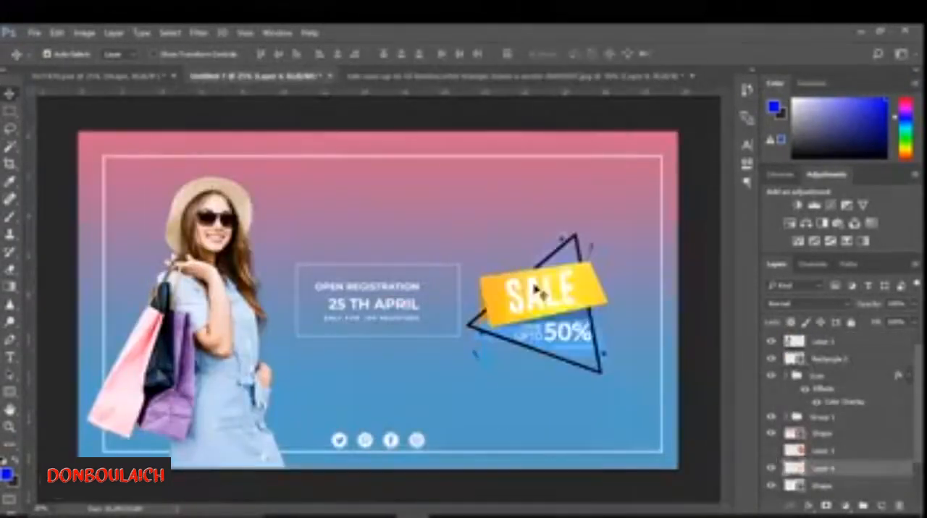
- Enlarge the SALE badge proportionally on the banner with Free Transform
{"action": "left_click", "coordinate": [535, 290]}
{"action": "key", "text": "ctrl+t"}
{"action": "key", "text": "Return"}
{"action": "left_click", "coordinate": [537, 298]}
{"action": "key", "text": "ctrl+t"}
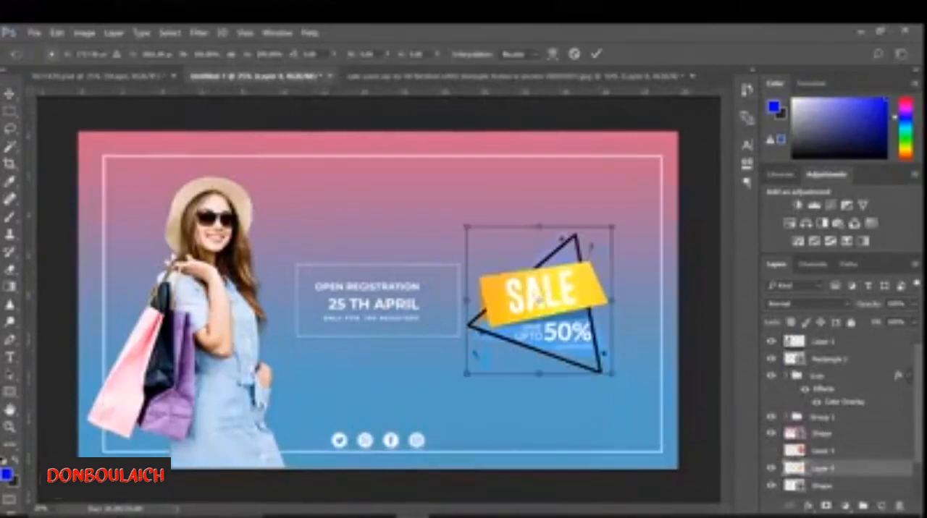
{"action": "left_click_drag", "start_coordinate": [247, 55], "coordinate": [273, 58]}
{"action": "left_click_drag", "start_coordinate": [558, 302], "coordinate": [594, 334]}
{"action": "key", "text": "Return"}
- Mirror the woman horizontally and place her on the banner's right side, opposite the SALE badge on the left
{"action": "key", "text": "ctrl+t"}
{"action": "type", "text": "-"}
{"action": "left_click", "coordinate": [596, 54]}
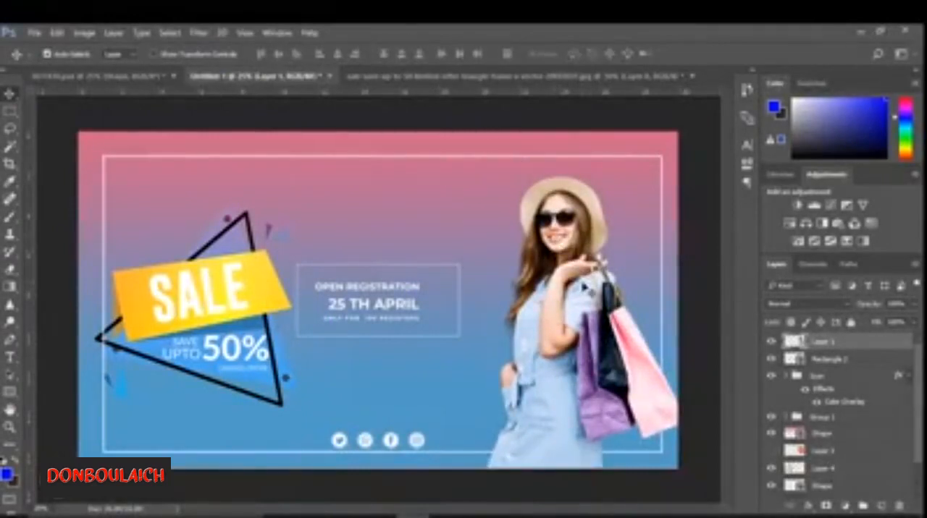
{"action": "left_click_drag", "start_coordinate": [595, 262], "coordinate": [586, 262]}
- Hide the white outline frame and move the registration text group slightly to the right
{"action": "left_click", "coordinate": [369, 307]}
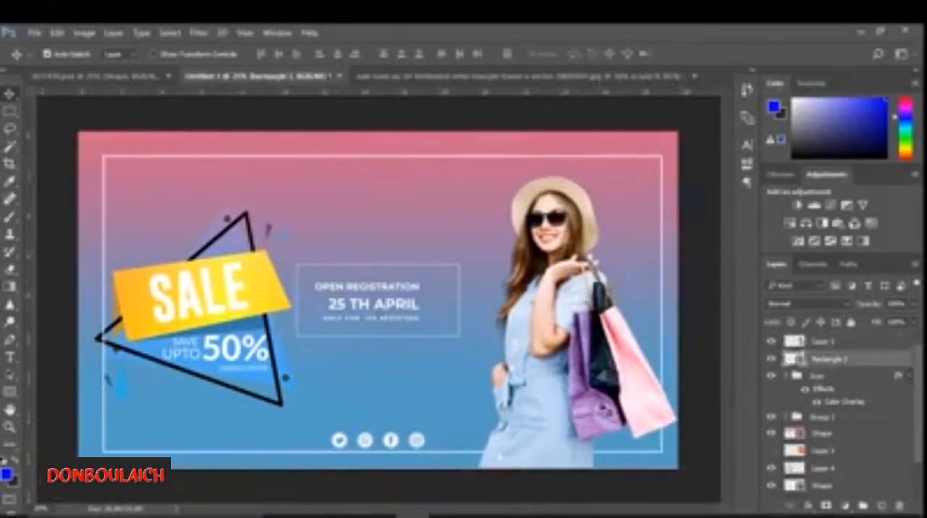
{"action": "left_click", "coordinate": [773, 360]}
{"action": "left_click", "coordinate": [427, 308]}
{"action": "left_click", "coordinate": [823, 420]}
{"action": "key", "text": "ctrl+t"}
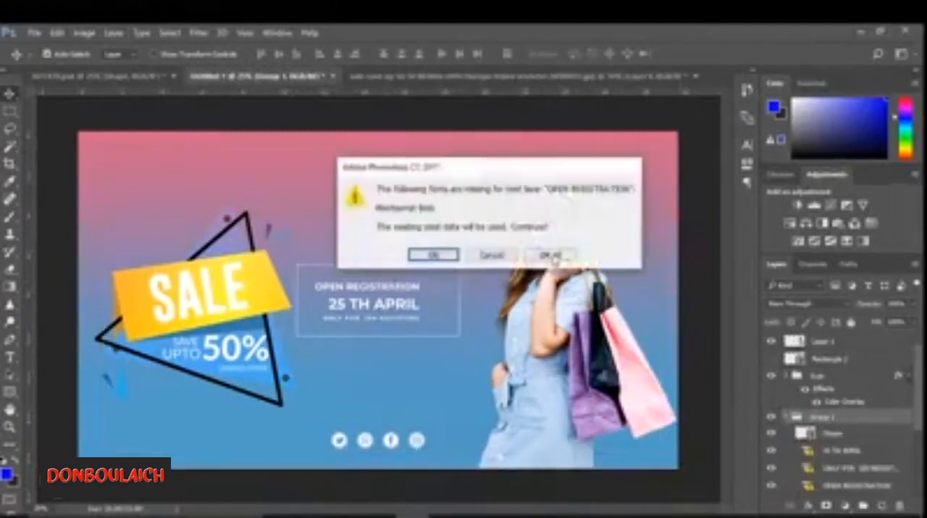
{"action": "left_click", "coordinate": [551, 256]}
{"action": "left_click_drag", "start_coordinate": [425, 308], "coordinate": [446, 307]}
{"action": "left_click", "coordinate": [595, 54]}
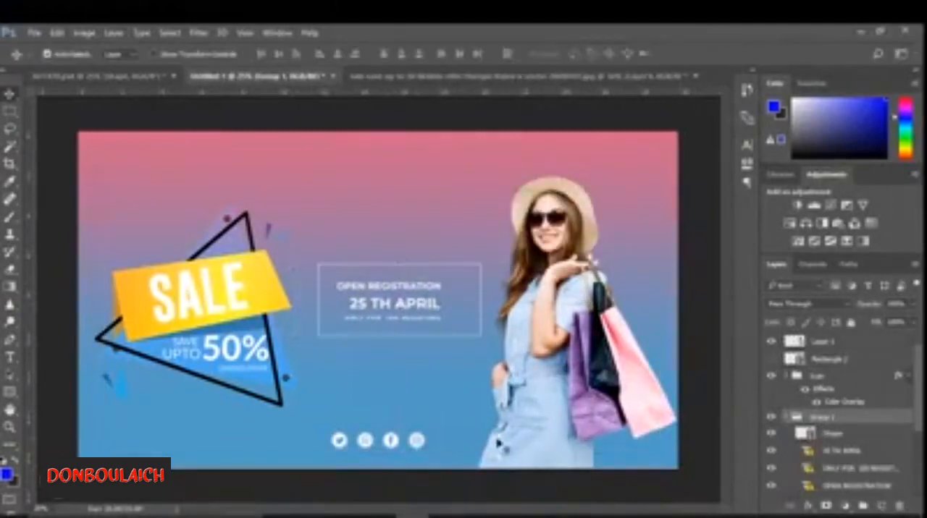
- Move the social icons group slightly to the right, centring it beneath the registration box
{"action": "left_click", "coordinate": [819, 378]}
{"action": "key", "text": "ctrl+t"}
{"action": "left_click_drag", "start_coordinate": [396, 445], "coordinate": [413, 444]}
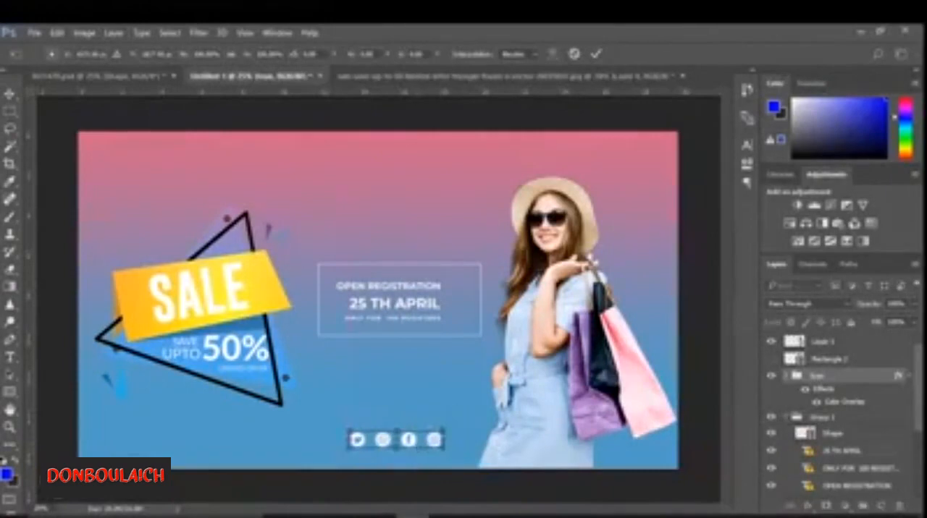
{"action": "left_click", "coordinate": [596, 55]}
- Shift the SALE badge slightly right and up, and raise its layer above the gradient overlay shape
{"action": "left_click", "coordinate": [507, 167]}
{"action": "left_click_drag", "start_coordinate": [261, 333], "coordinate": [273, 339]}
{"action": "left_click_drag", "start_coordinate": [919, 432], "coordinate": [920, 454]}
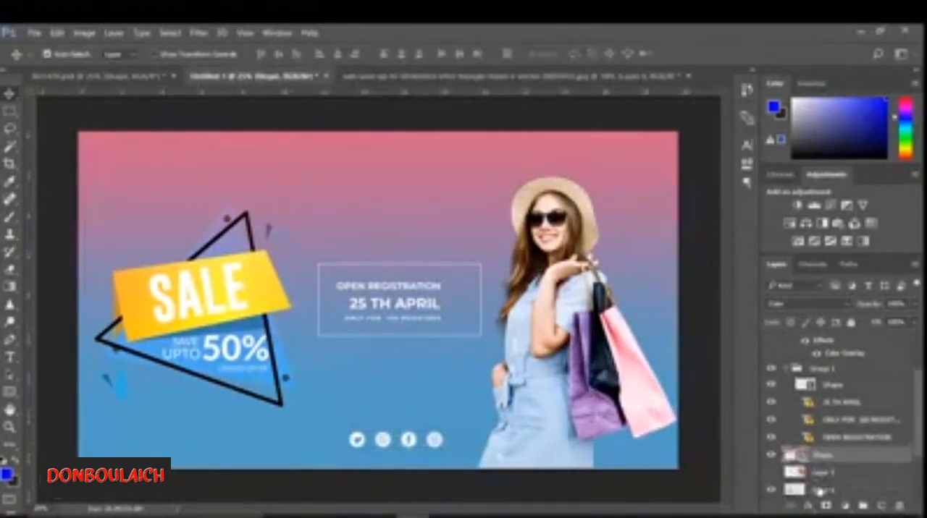
{"action": "left_click", "coordinate": [821, 490]}
{"action": "key", "text": "ctrl+t"}
{"action": "left_click_drag", "start_coordinate": [246, 344], "coordinate": [260, 340]}
{"action": "left_click", "coordinate": [596, 55]}
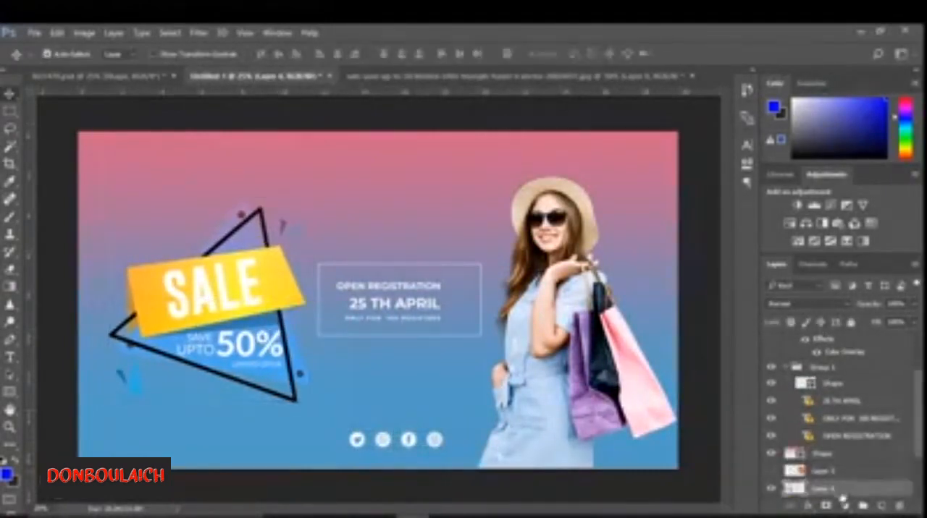
{"action": "left_click_drag", "start_coordinate": [825, 491], "coordinate": [831, 456]}
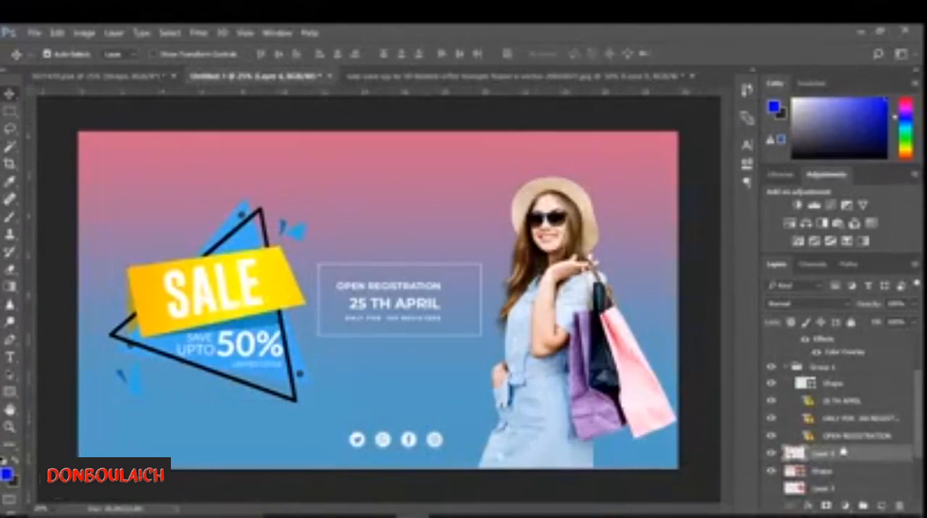
- Delete the hidden special offer badge layer and show the white outline frame again
{"action": "left_click", "coordinate": [832, 490]}
{"action": "scroll", "coordinate": [833, 406], "scroll_direction": "up", "scroll_amount": 3}
{"action": "left_click", "coordinate": [772, 358]}
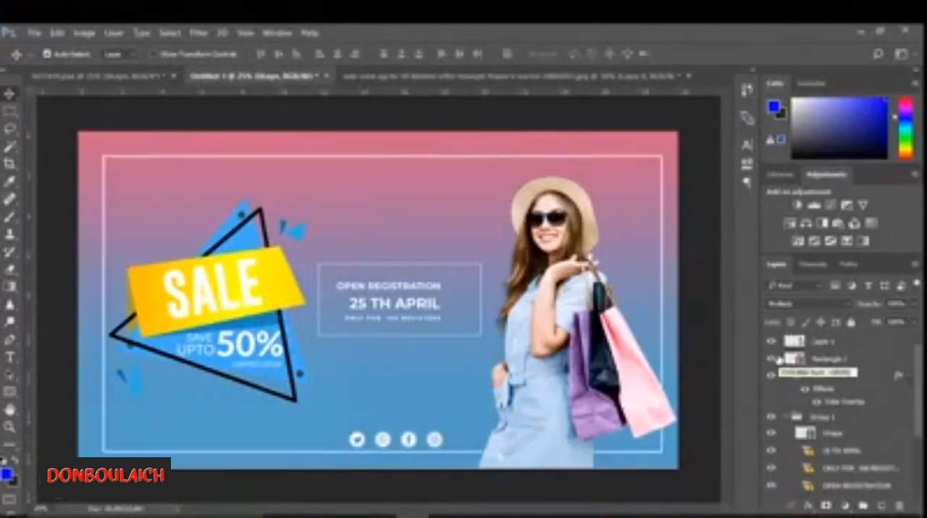
- Resize the blue background rectangle with Free Transform so it reaches the canvas edges
{"action": "scroll", "coordinate": [847, 417], "scroll_direction": "down", "scroll_amount": 3}
{"action": "left_click", "coordinate": [824, 471]}
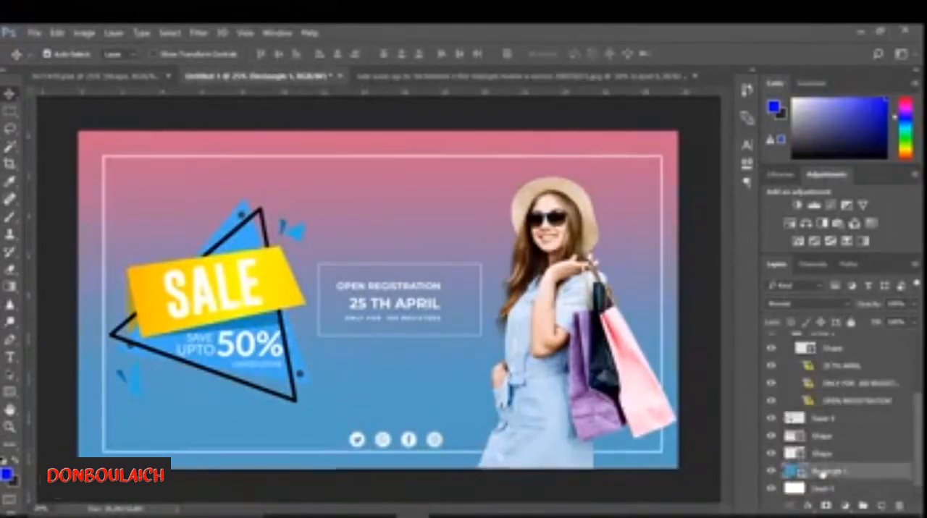
{"action": "key", "text": "ctrl+t"}
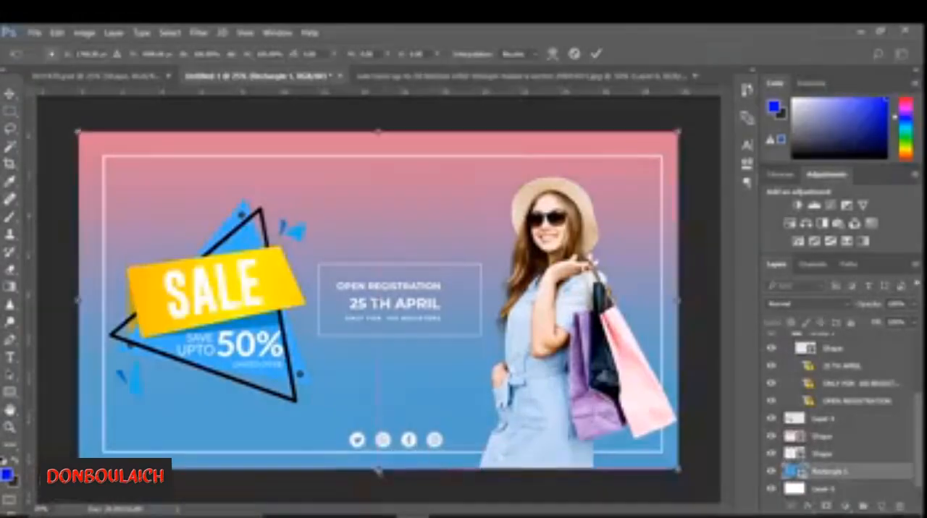
{"action": "key", "text": "Return"}
- Enlarge the white outline frame with Free Transform so it sits closer to the canvas's upper and left edges, with more even margins
{"action": "scroll", "coordinate": [820, 338], "scroll_direction": "up", "scroll_amount": 3}
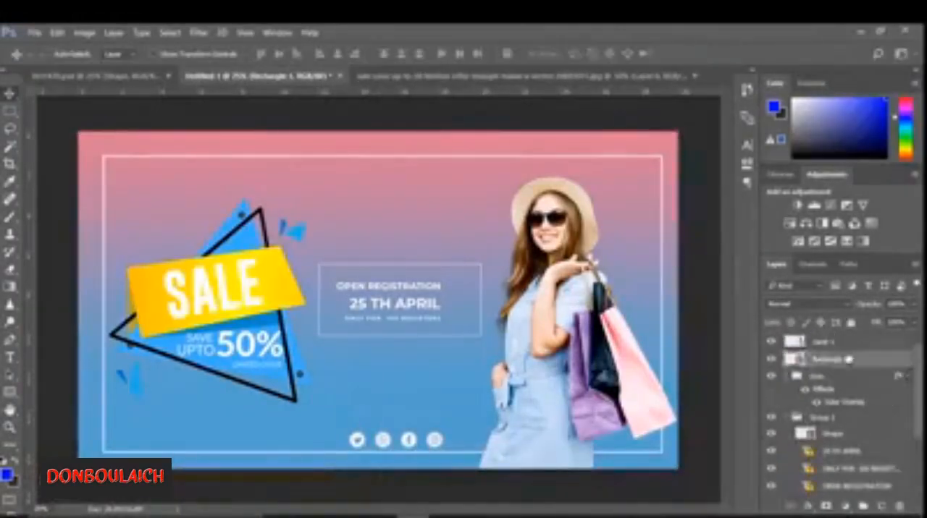
{"action": "key", "text": "ctrl+t"}
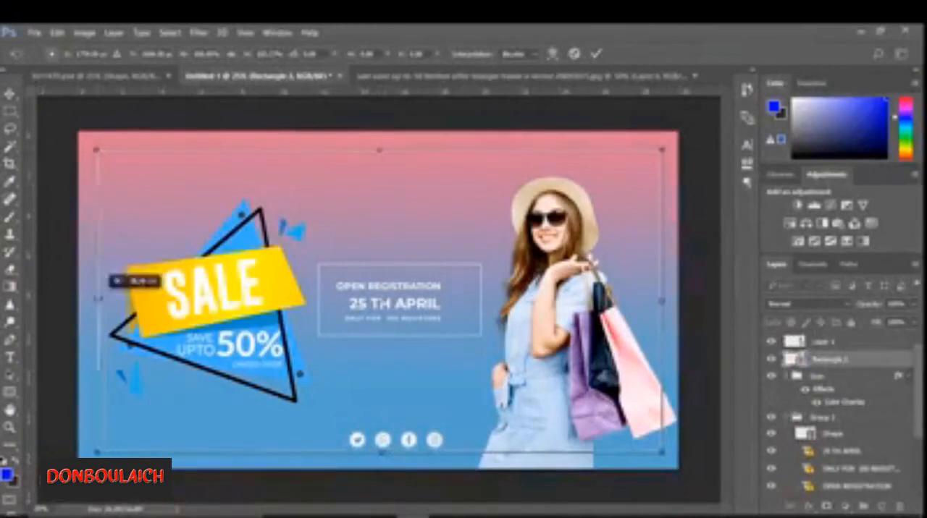
{"action": "left_click_drag", "start_coordinate": [378, 454], "coordinate": [378, 458]}
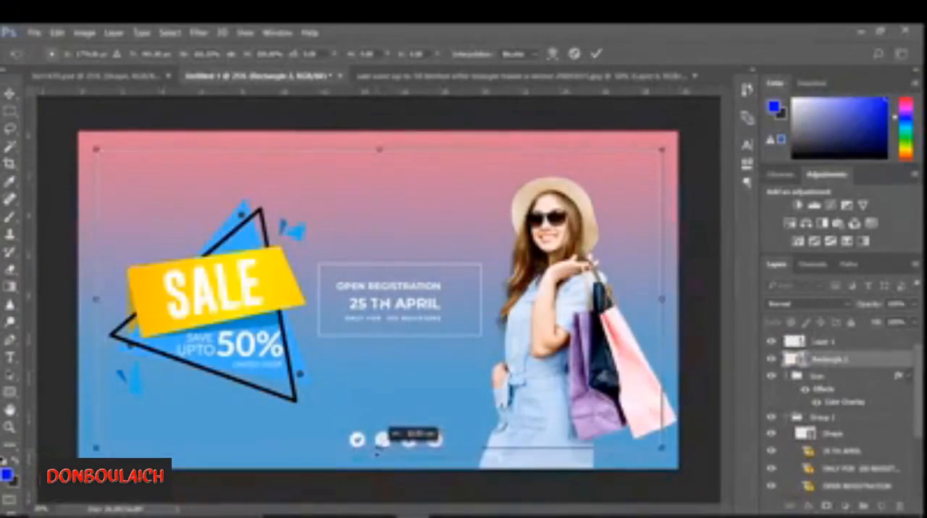
{"action": "left_click", "coordinate": [597, 53]}
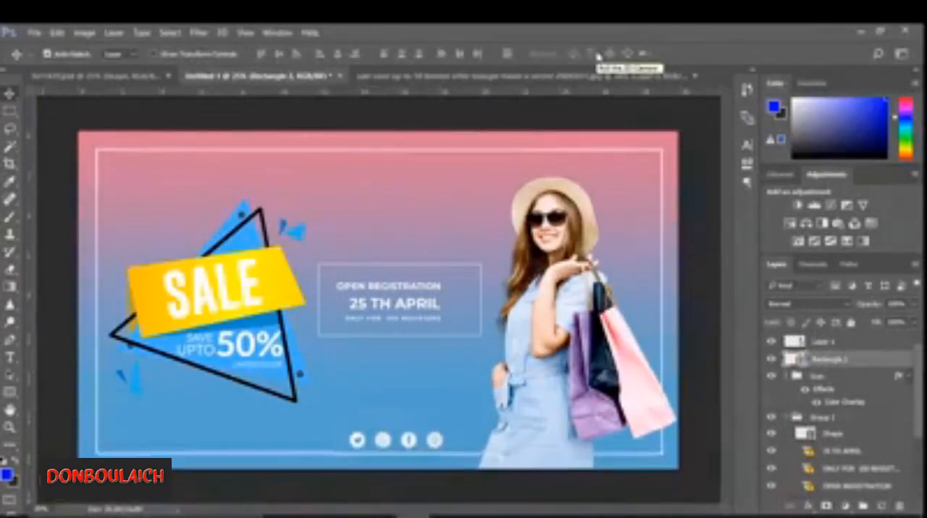
- Try different blend modes on the SALE badge layer and leave it set to Pin Light
{"action": "left_click_drag", "start_coordinate": [921, 389], "coordinate": [921, 438]}
{"action": "left_click", "coordinate": [825, 418]}
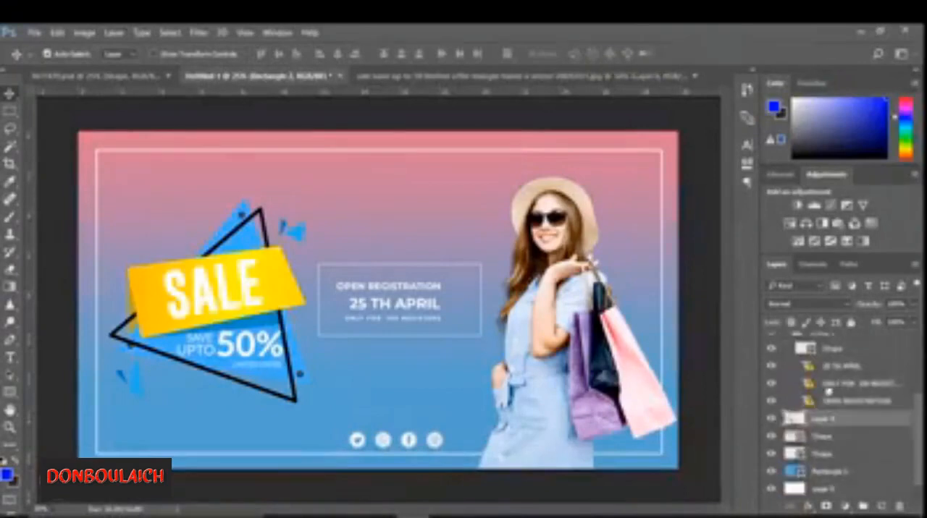
{"action": "left_click", "coordinate": [806, 303]}
{"action": "left_click", "coordinate": [807, 300]}
{"action": "scroll", "coordinate": [807, 301], "scroll_direction": "up", "scroll_amount": 9}
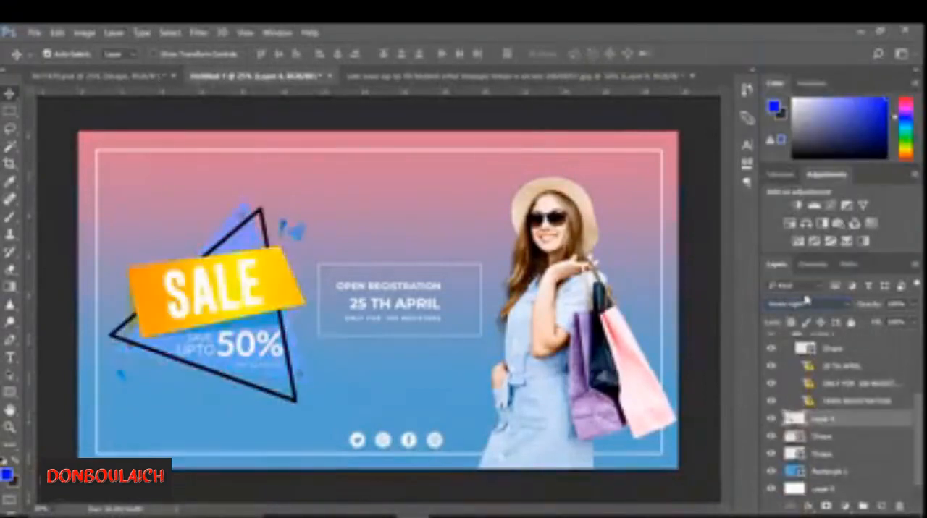
{"action": "scroll", "coordinate": [806, 300], "scroll_direction": "up", "scroll_amount": 6}
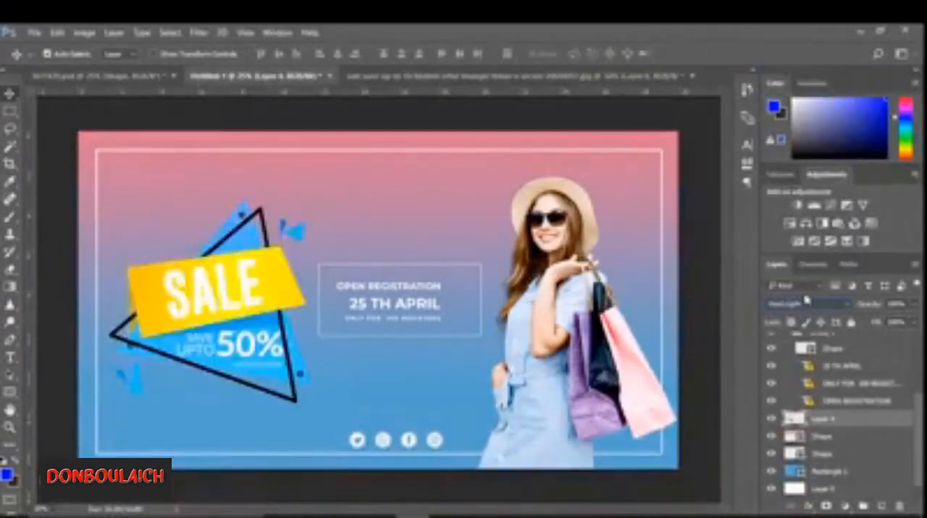
{"action": "scroll", "coordinate": [807, 301], "scroll_direction": "down", "scroll_amount": 3}
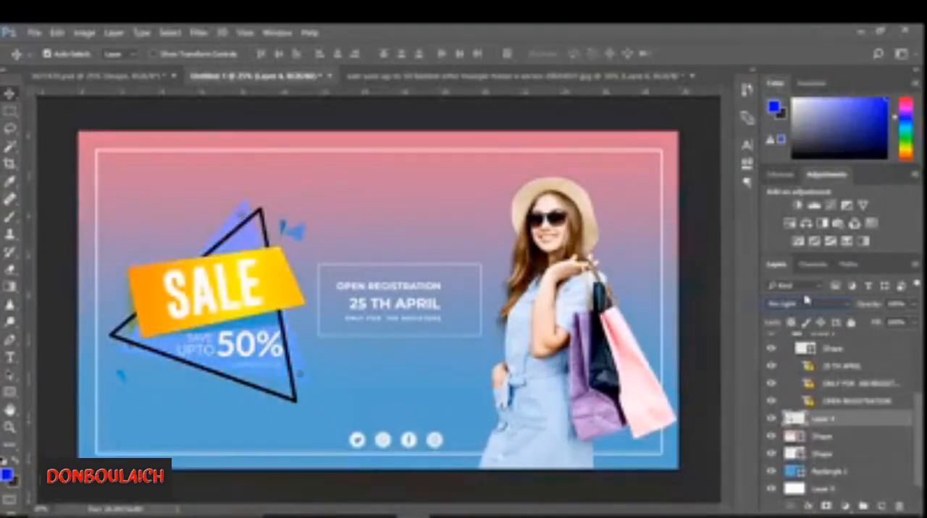
{"action": "mouse_move", "coordinate": [445, 515]}
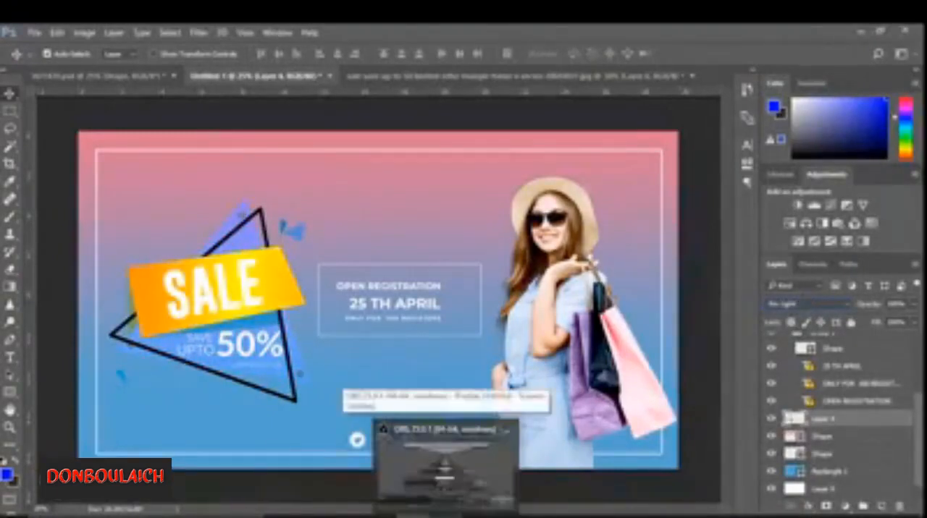